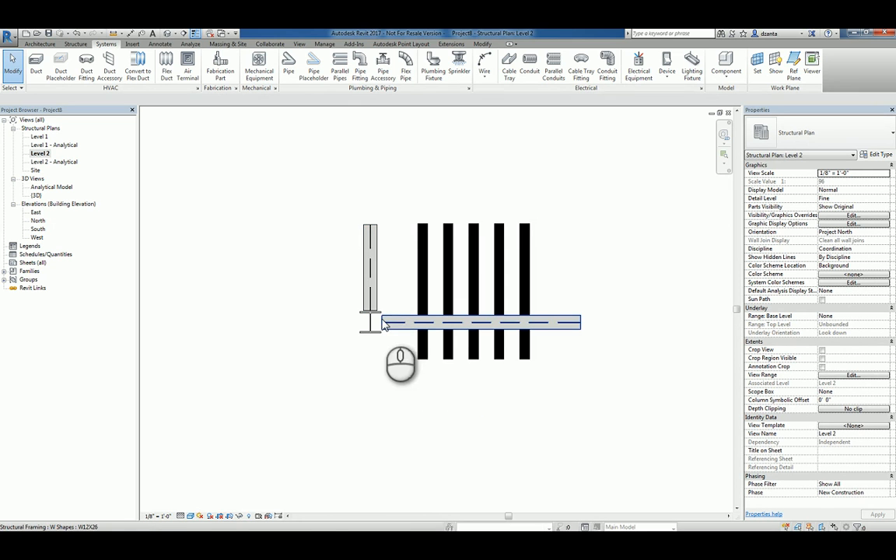
Set the Level 2 plan's visual style to Hidden Line and open the 3D view showing the pipes crossing the beam
{"action": "left_click", "coordinate": [190, 516]}
{"action": "left_click", "coordinate": [210, 469]}
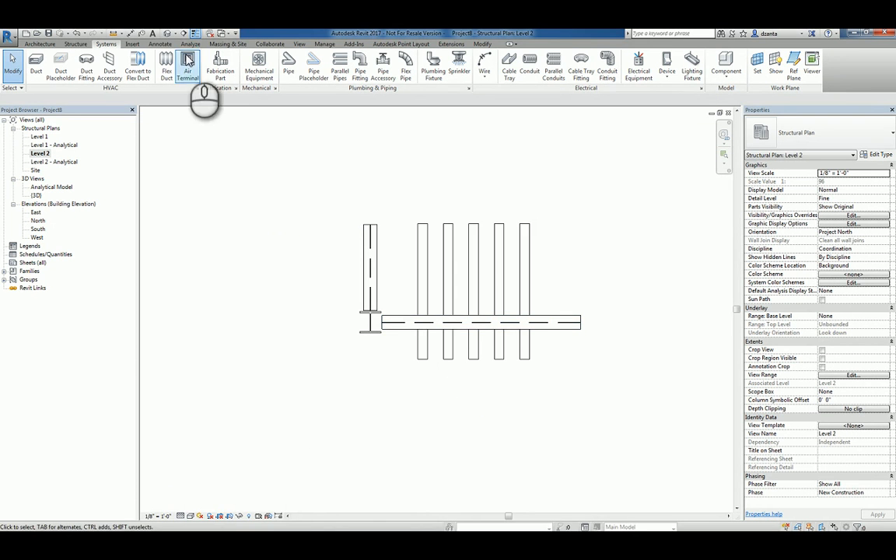
{"action": "left_click", "coordinate": [165, 34]}
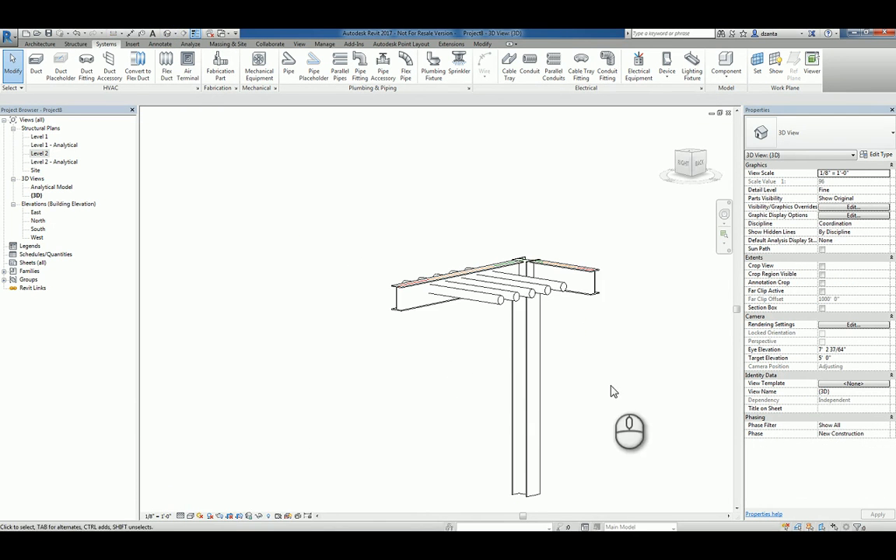
{"action": "middle_click_drag", "start_coordinate": [620, 379], "coordinate": [607, 306], "text": "shift"}
{"action": "scroll", "coordinate": [607, 306], "scroll_direction": "up", "scroll_amount": 3}
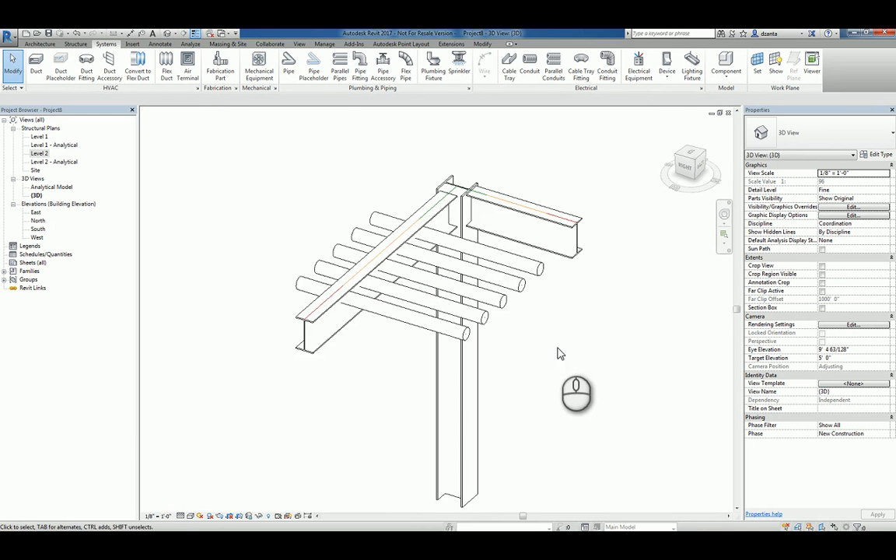
{"action": "middle_click_drag", "start_coordinate": [557, 354], "coordinate": [540, 364], "text": "shift"}
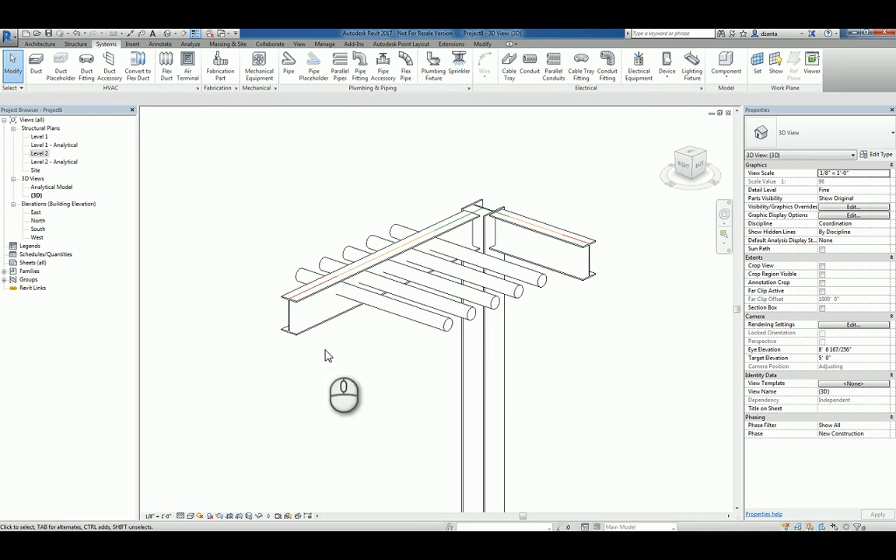
Start a By Face opening on the web plane of the W12X26 beam that the five pipes pass through
{"action": "left_click", "coordinate": [39, 43]}
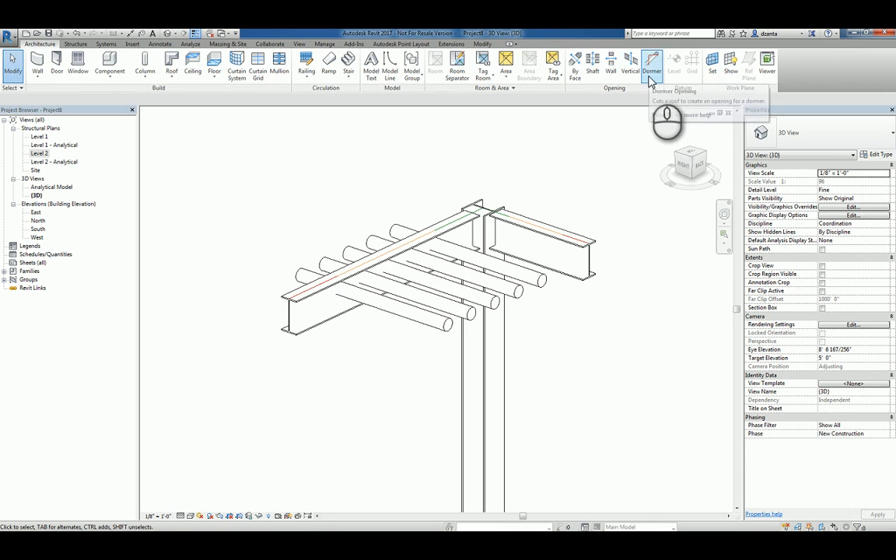
{"action": "left_click", "coordinate": [315, 327]}
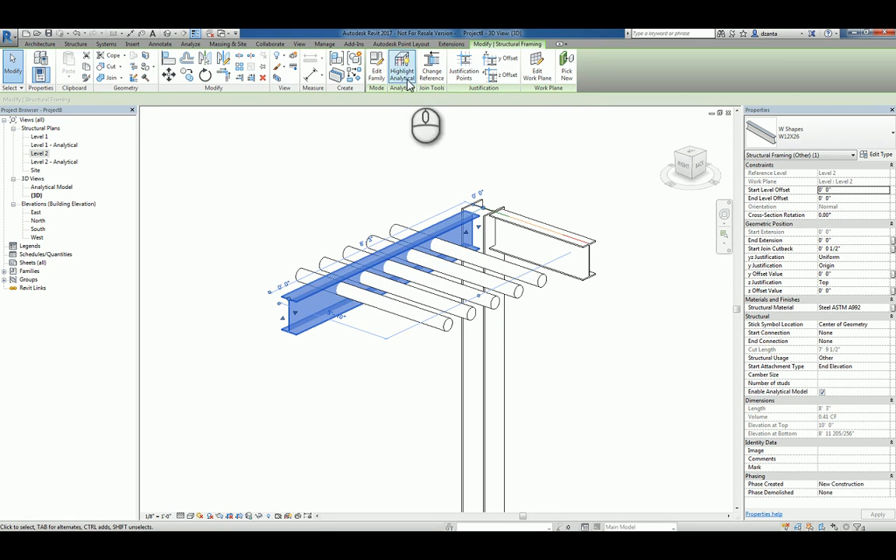
{"action": "left_click", "coordinate": [409, 131]}
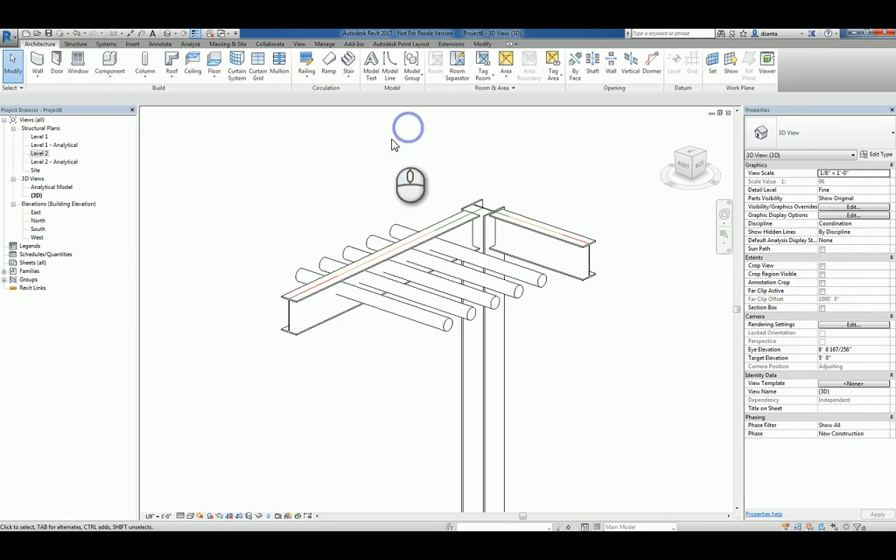
{"action": "left_click", "coordinate": [576, 78]}
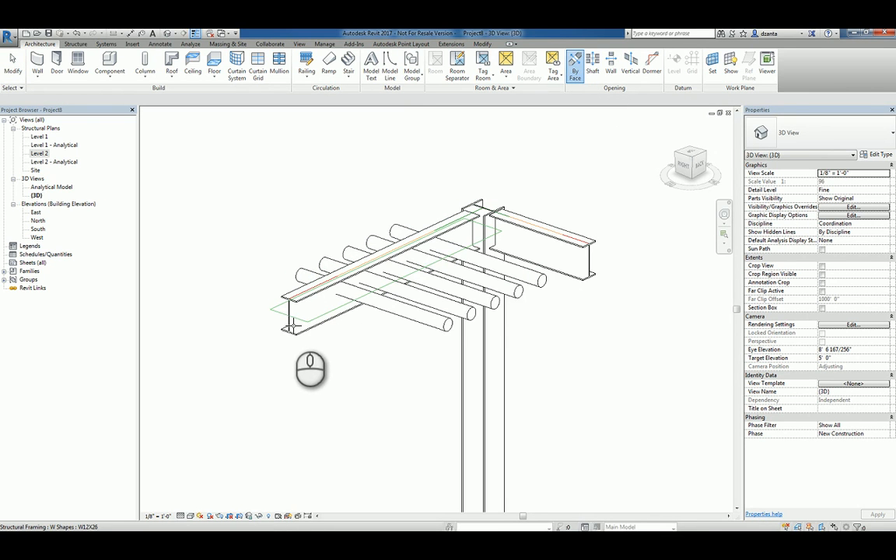
{"action": "scroll", "coordinate": [296, 331], "scroll_direction": "up", "scroll_amount": 5}
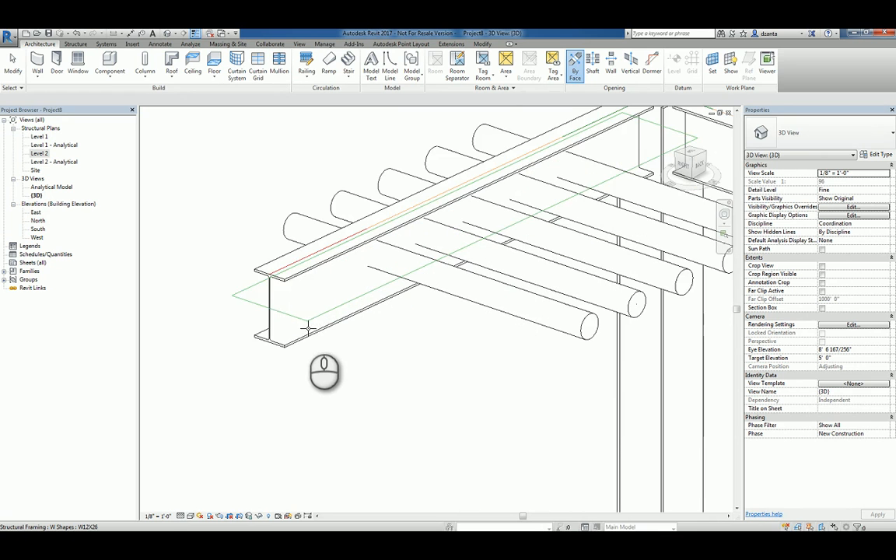
{"action": "left_click", "coordinate": [293, 264]}
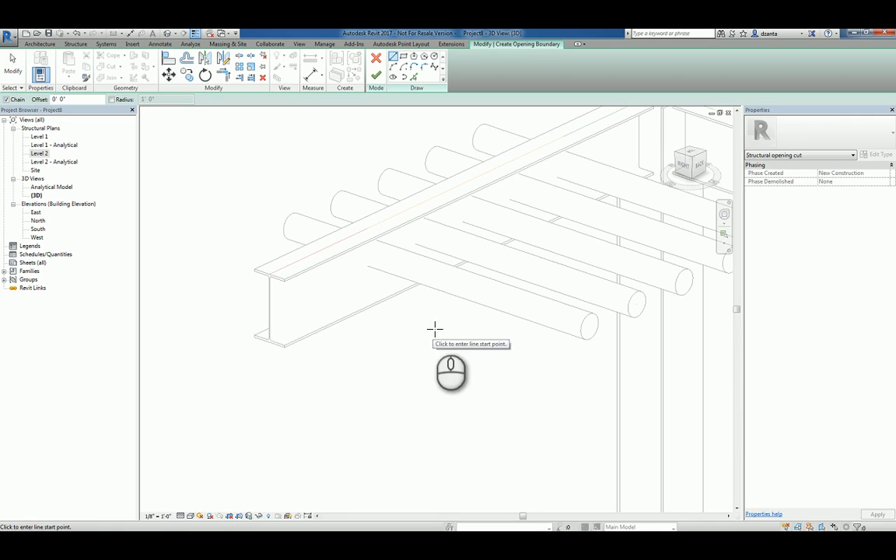
Sketch the first opening boundary by picking the outline of the pipe farthest from the column, locking the picked arcs to the pipe
{"action": "left_click", "coordinate": [702, 170]}
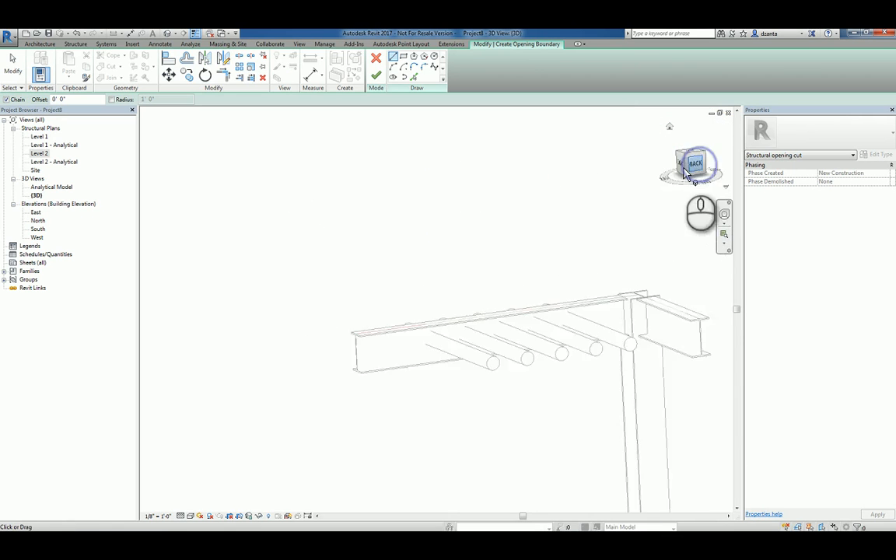
{"action": "scroll", "coordinate": [401, 185], "scroll_direction": "up", "scroll_amount": 1}
{"action": "scroll", "coordinate": [420, 187], "scroll_direction": "up", "scroll_amount": 5}
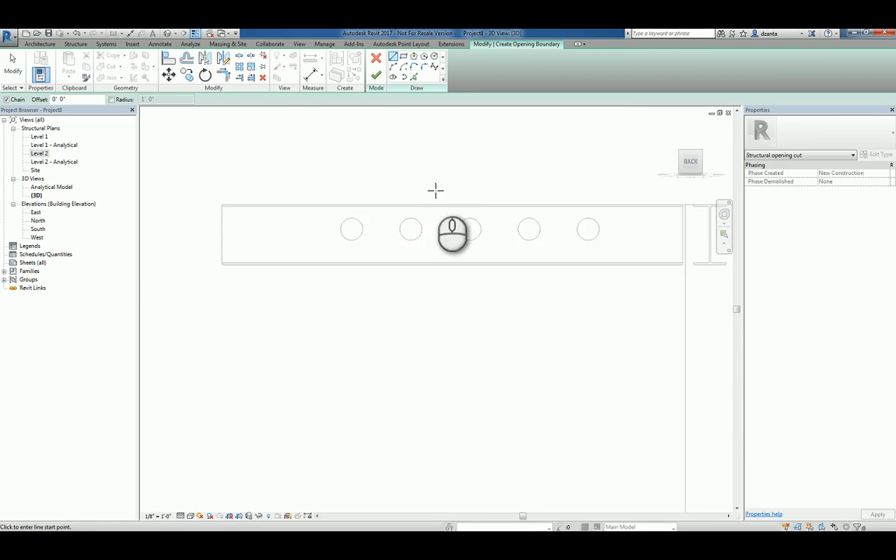
{"action": "middle_click_drag", "start_coordinate": [460, 198], "coordinate": [427, 242]}
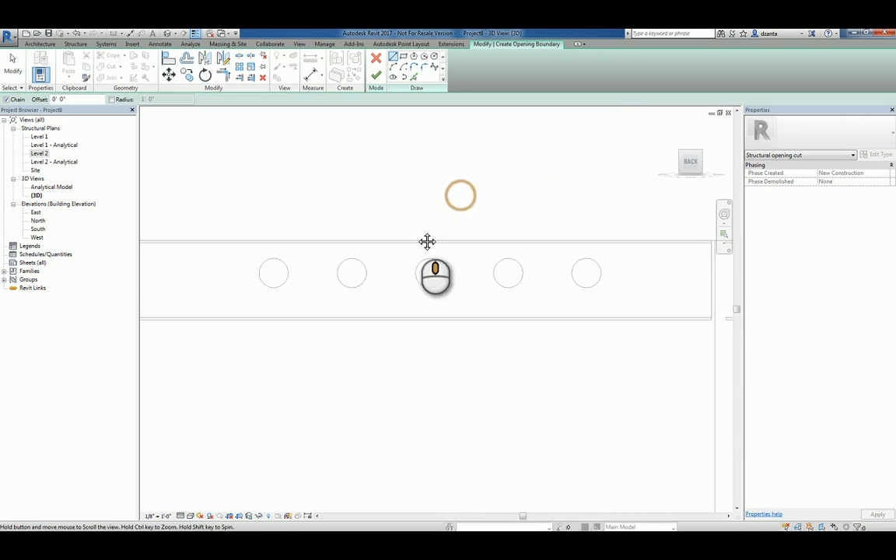
{"action": "left_click", "coordinate": [415, 78]}
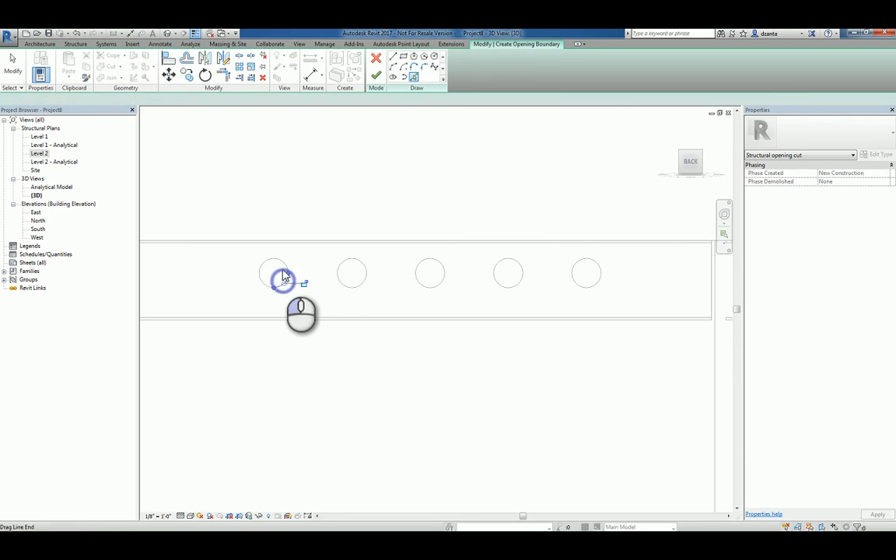
{"action": "left_click", "coordinate": [283, 285]}
{"action": "mouse_move", "coordinate": [304, 283]}
{"action": "left_mouse_down"}
{"action": "mouse_move", "coordinate": [285, 262]}
{"action": "mouse_move", "coordinate": [286, 245]}
{"action": "mouse_move", "coordinate": [243, 267]}
{"action": "left_mouse_up"}
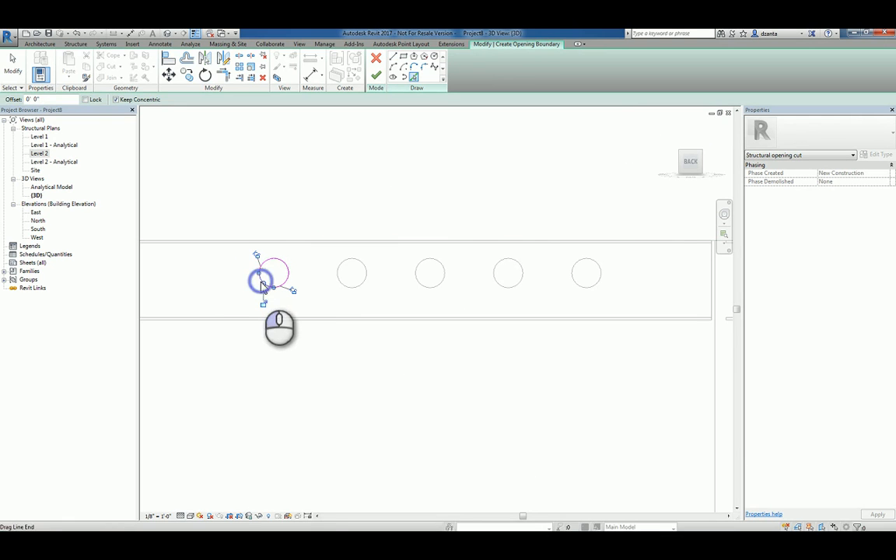
{"action": "left_click", "coordinate": [263, 303]}
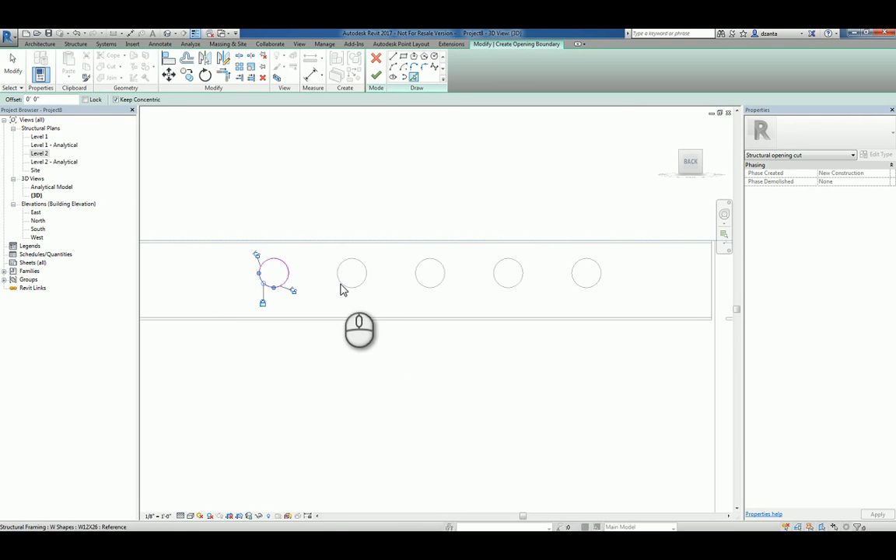
Pick the circular outlines of the second and third pipes as opening boundaries and lock their arcs to the pipes
{"action": "mouse_move", "coordinate": [341, 286]}
{"action": "left_mouse_down"}
{"action": "mouse_move", "coordinate": [340, 304]}
{"action": "mouse_move", "coordinate": [365, 269]}
{"action": "mouse_move", "coordinate": [362, 243]}
{"action": "left_mouse_up"}
{"action": "left_click", "coordinate": [381, 285]}
{"action": "left_click", "coordinate": [342, 264]}
{"action": "left_click", "coordinate": [320, 262]}
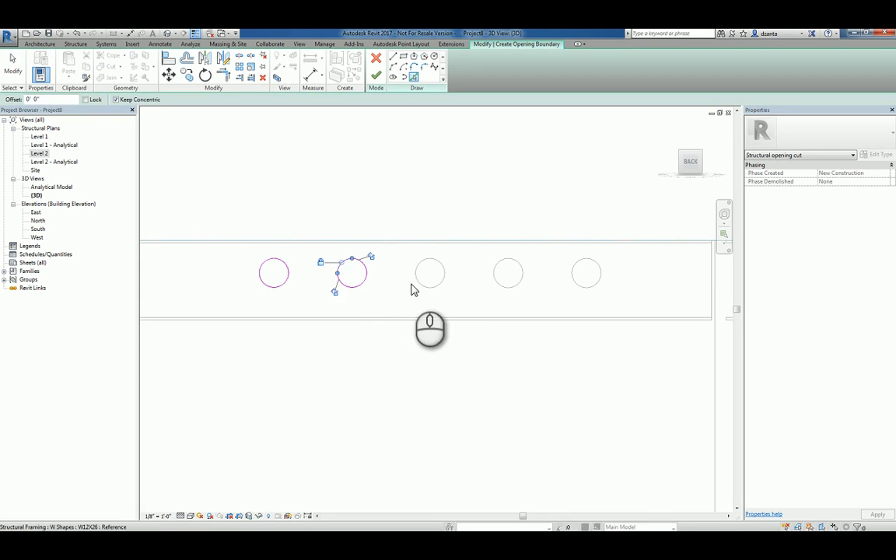
{"action": "mouse_move", "coordinate": [418, 309]}
{"action": "left_mouse_down"}
{"action": "mouse_move", "coordinate": [438, 291]}
{"action": "mouse_move", "coordinate": [448, 299]}
{"action": "mouse_move", "coordinate": [458, 292]}
{"action": "mouse_move", "coordinate": [438, 242]}
{"action": "mouse_move", "coordinate": [418, 262]}
{"action": "left_mouse_up"}
{"action": "left_click", "coordinate": [400, 262]}
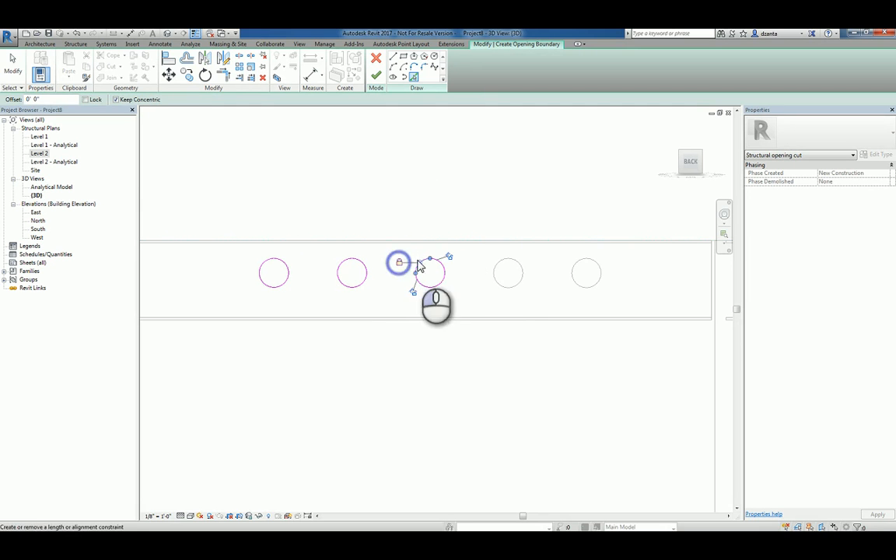
Pick all arcs of the fourth pipe's outline as an opening boundary and lock each one to the pipe
{"action": "left_click", "coordinate": [498, 302]}
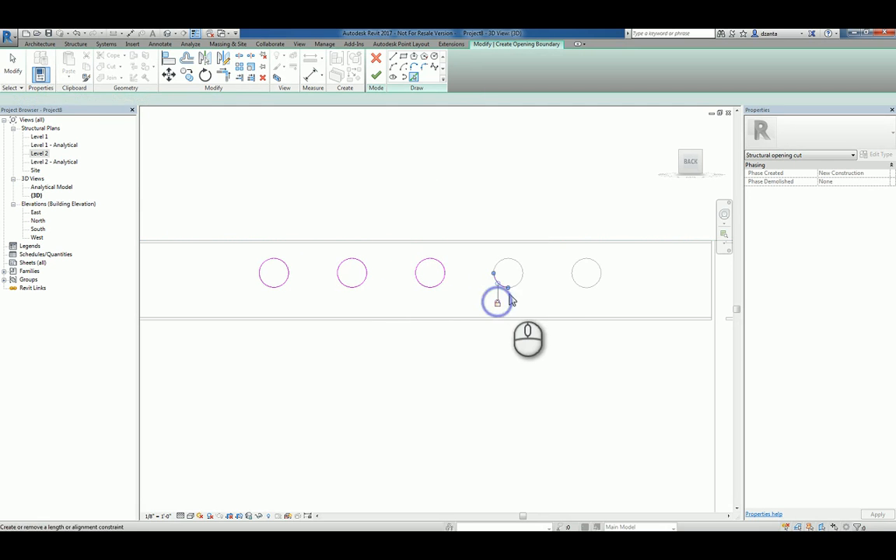
{"action": "left_click", "coordinate": [516, 284]}
{"action": "left_click_drag", "start_coordinate": [539, 289], "coordinate": [517, 244]}
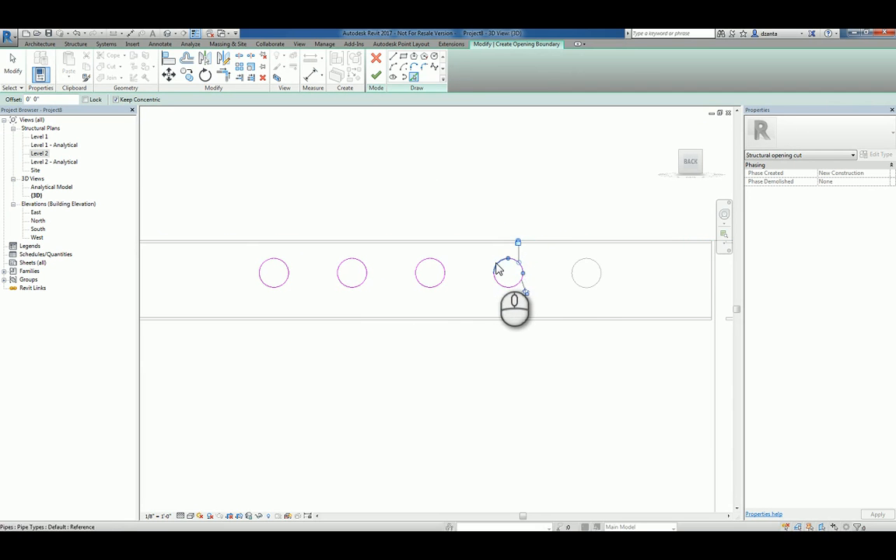
{"action": "left_click", "coordinate": [477, 263]}
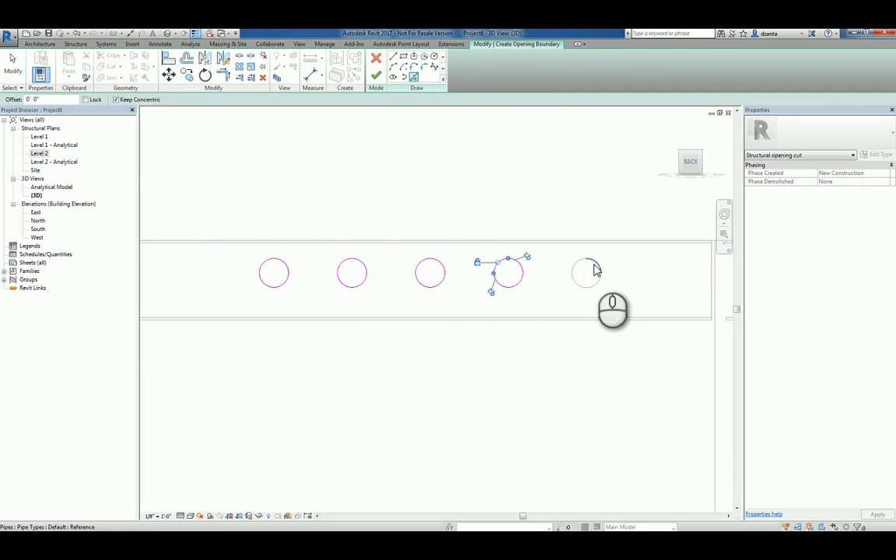
Pick all arcs of the fifth pipe's outline, nearest the column, as an opening boundary and lock each one to the pipe
{"action": "left_click", "coordinate": [590, 287]}
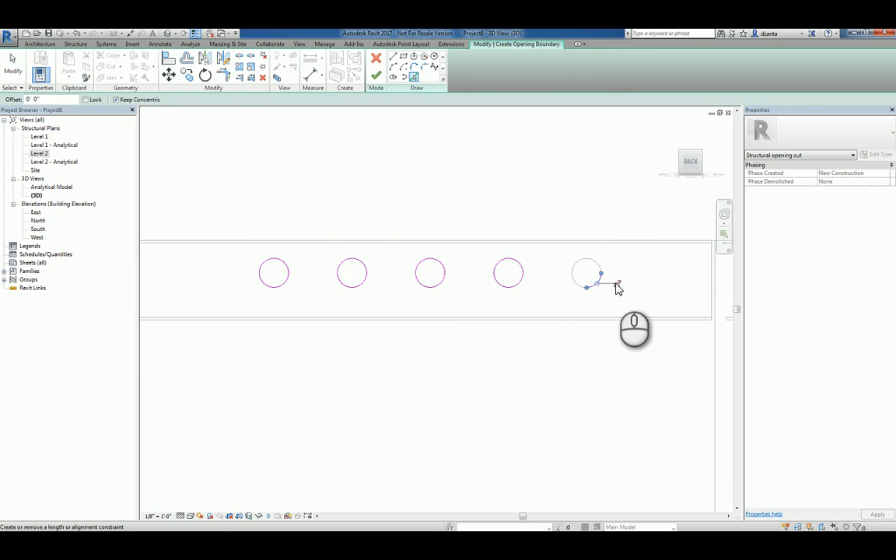
{"action": "left_click", "coordinate": [616, 283]}
{"action": "left_click", "coordinate": [597, 244]}
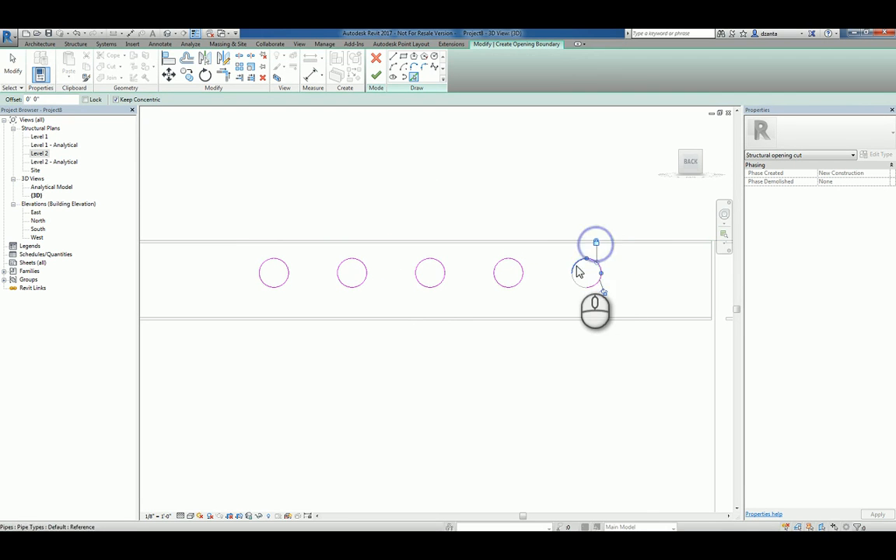
{"action": "left_click", "coordinate": [576, 264]}
{"action": "left_click", "coordinate": [555, 263]}
{"action": "left_click", "coordinate": [575, 281]}
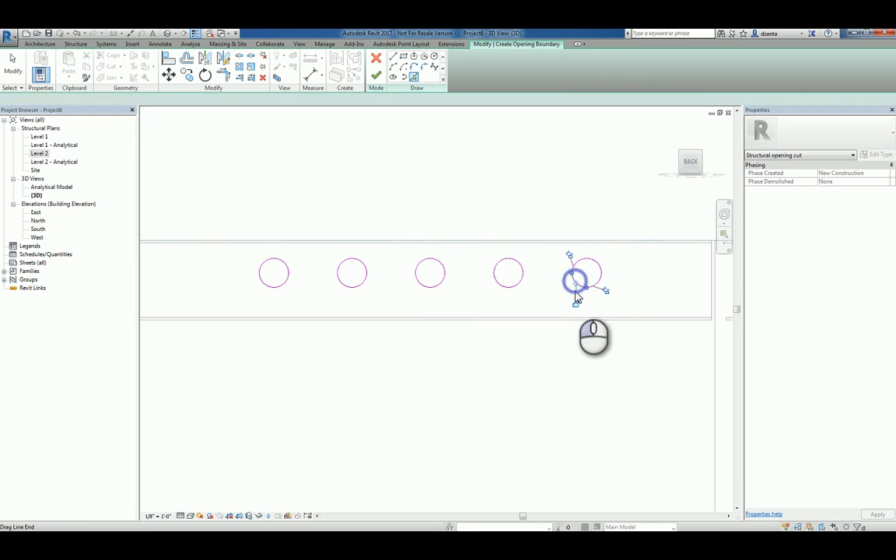
{"action": "left_click", "coordinate": [576, 304]}
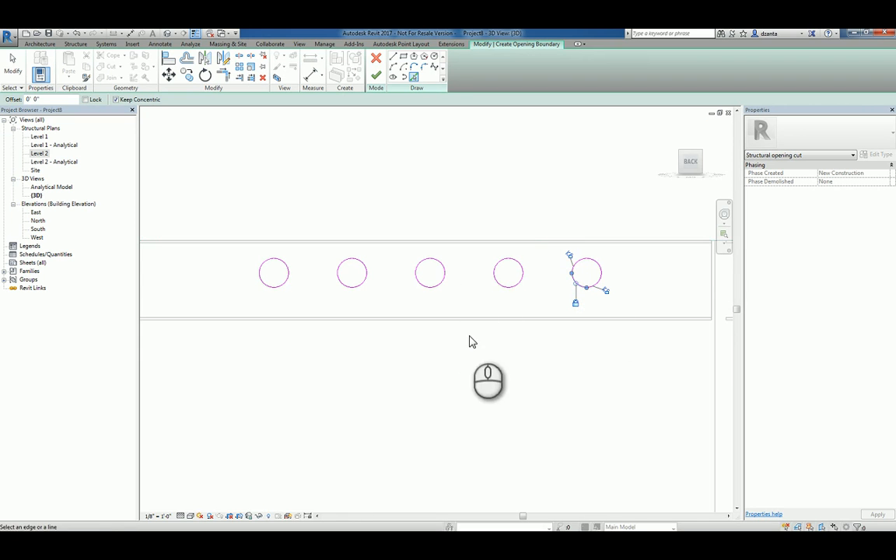
Inspect how the sketched boundary circles fit the pipe outlines on the beam's web, in 3D and close up
{"action": "middle_click_drag", "start_coordinate": [465, 328], "coordinate": [528, 386], "text": "shift"}
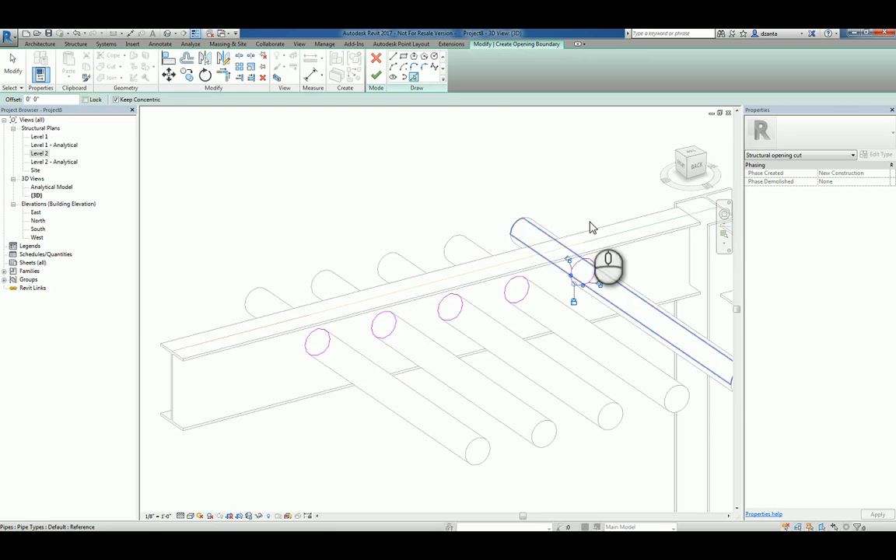
{"action": "scroll", "coordinate": [609, 202], "scroll_direction": "up", "scroll_amount": 5}
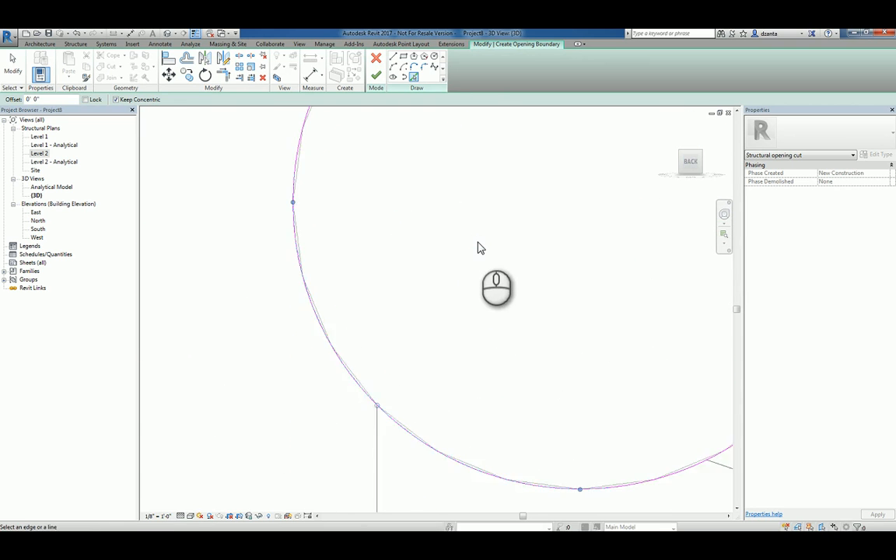
{"action": "scroll", "coordinate": [494, 288], "scroll_direction": "down", "scroll_amount": 4}
{"action": "scroll", "coordinate": [529, 296], "scroll_direction": "down", "scroll_amount": 2}
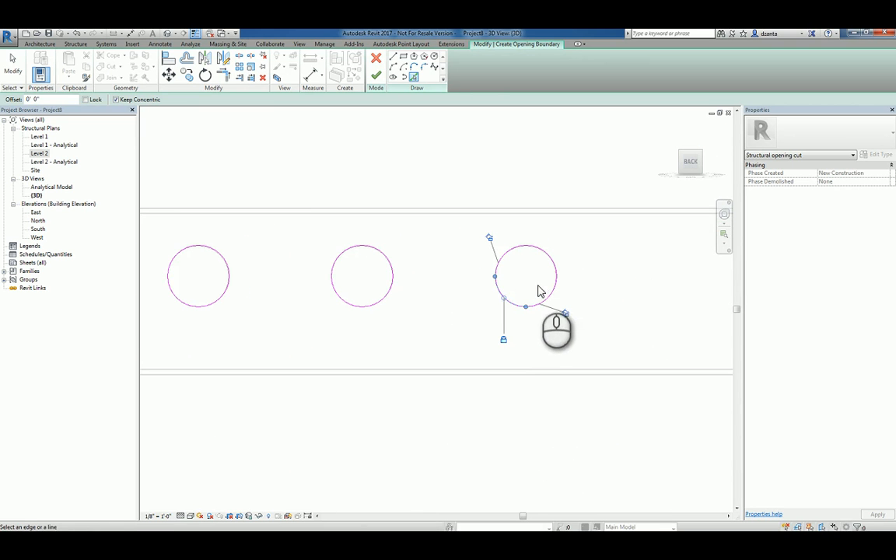
{"action": "scroll", "coordinate": [504, 326], "scroll_direction": "down", "scroll_amount": 2}
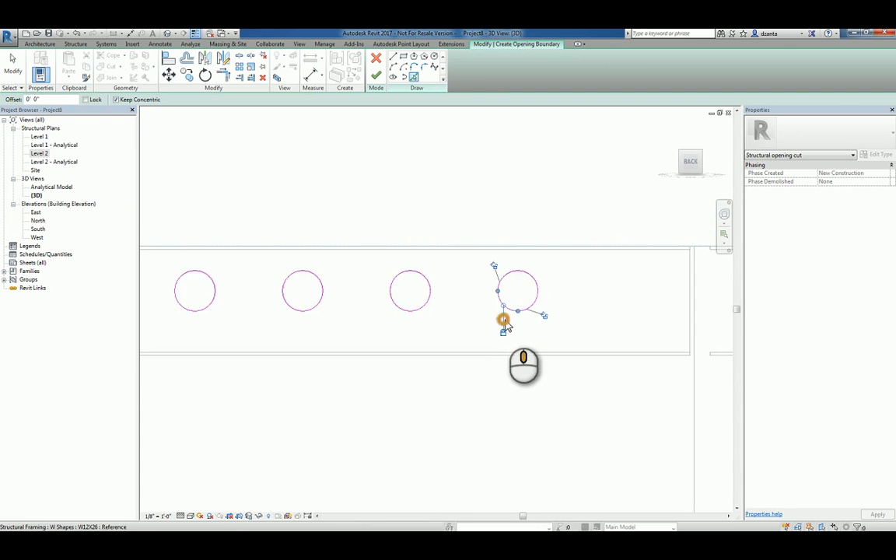
{"action": "middle_click_drag", "start_coordinate": [505, 320], "coordinate": [597, 348]}
{"action": "scroll", "coordinate": [591, 335], "scroll_direction": "down", "scroll_amount": 2}
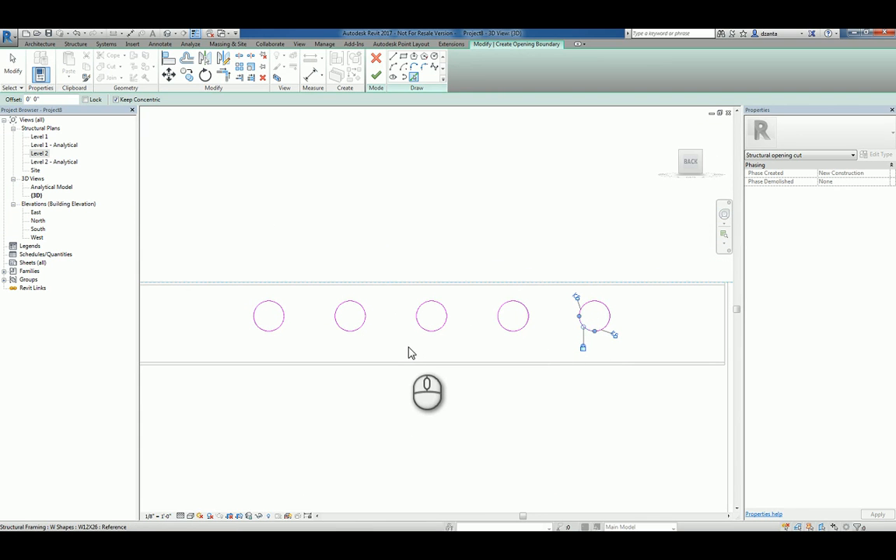
{"action": "left_click", "coordinate": [365, 350]}
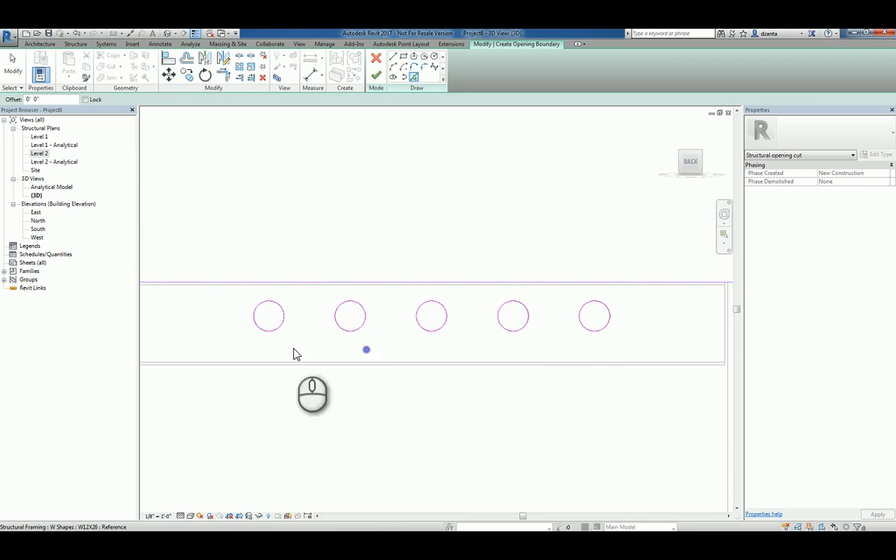
{"action": "left_click", "coordinate": [224, 393]}
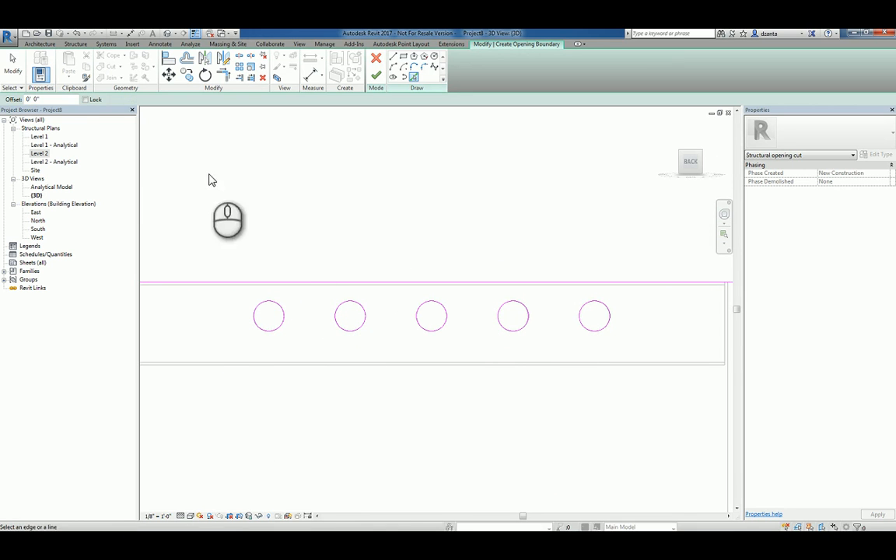
{"action": "left_click", "coordinate": [14, 65]}
{"action": "left_click", "coordinate": [221, 283]}
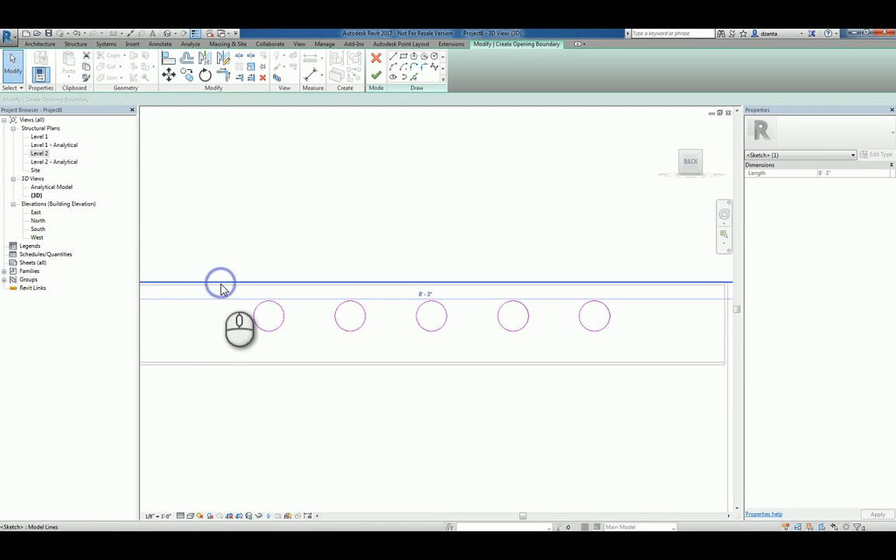
{"action": "scroll", "coordinate": [259, 338], "scroll_direction": "down", "scroll_amount": 2}
{"action": "left_click", "coordinate": [333, 342]}
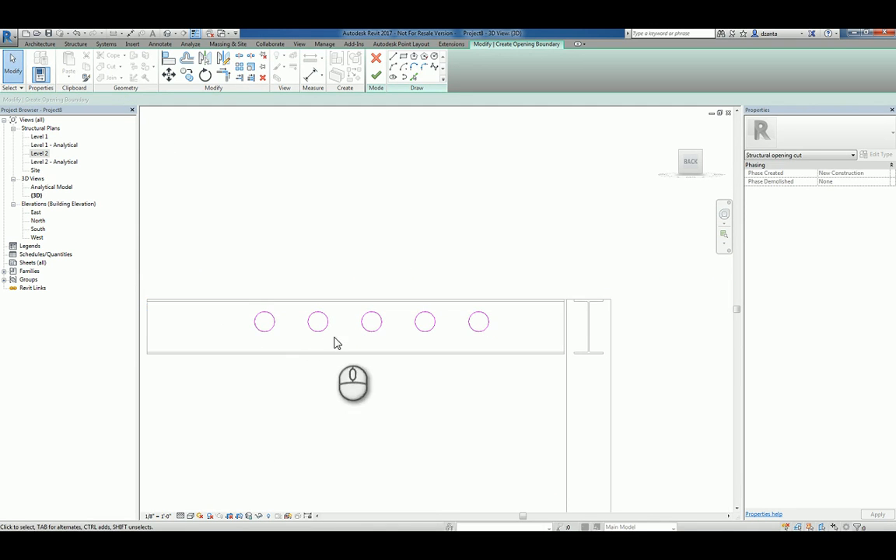
Delete all five boundary circles sketched at the pipe outlines on the beam's web
{"action": "left_click_drag", "start_coordinate": [222, 339], "coordinate": [512, 305]}
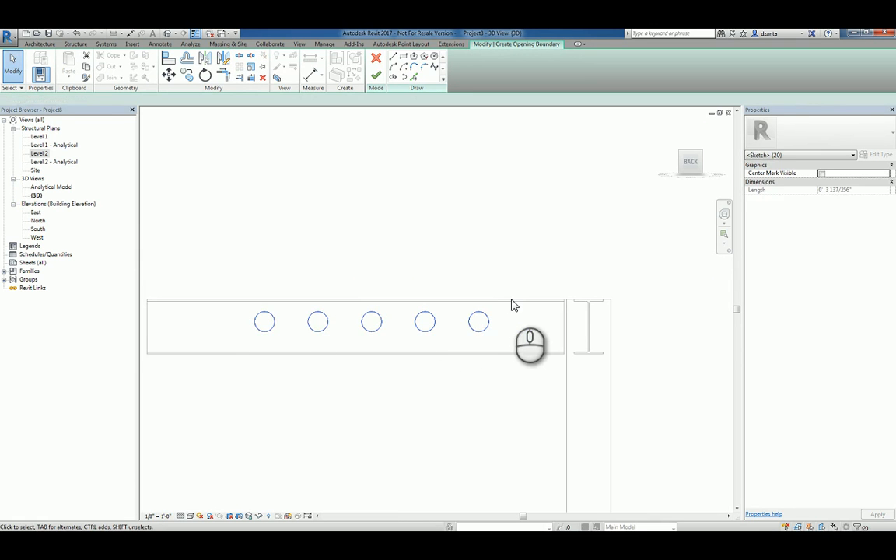
{"action": "left_click", "coordinate": [511, 301]}
{"action": "scroll", "coordinate": [364, 301], "scroll_direction": "up", "scroll_amount": 1}
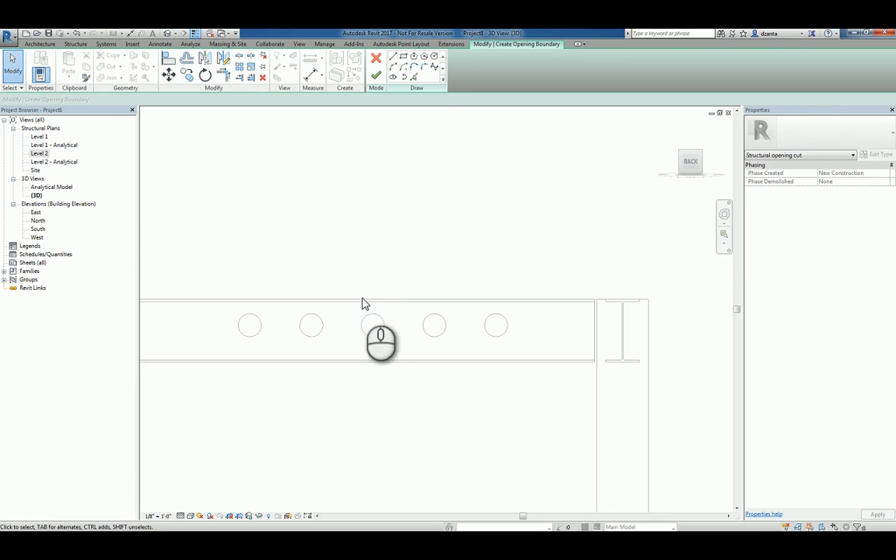
Sketch a boundary circle around the first pipe by picking its outline arcs with a 1 1/4" outward offset
{"action": "left_click", "coordinate": [416, 75]}
{"action": "middle_click_drag", "start_coordinate": [370, 316], "coordinate": [504, 323]}
{"action": "scroll", "coordinate": [504, 324], "scroll_direction": "up", "scroll_amount": 1}
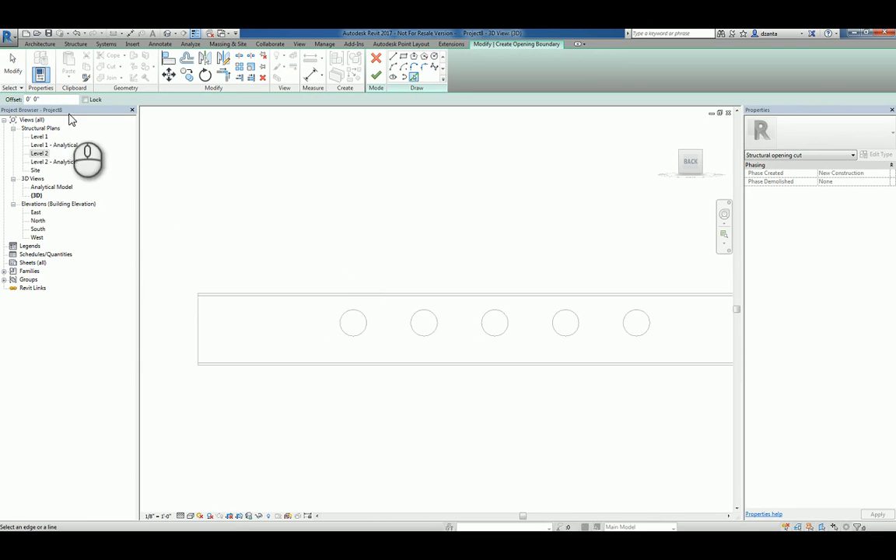
{"action": "double_click", "coordinate": [35, 99]}
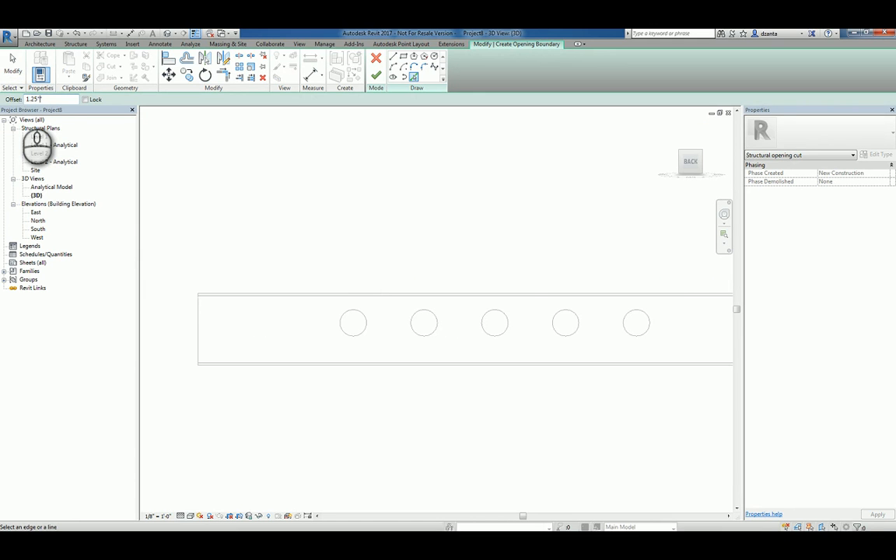
{"action": "key", "text": "Return"}
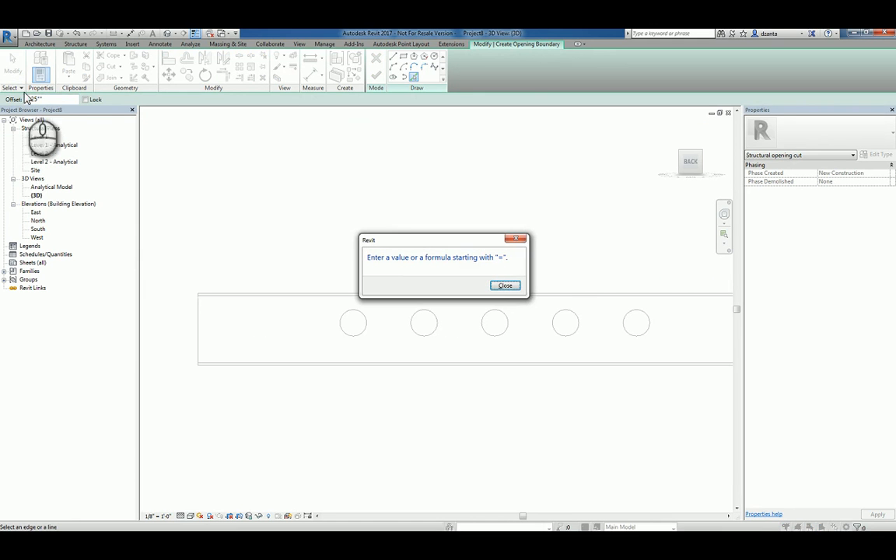
{"action": "left_click", "coordinate": [505, 286]}
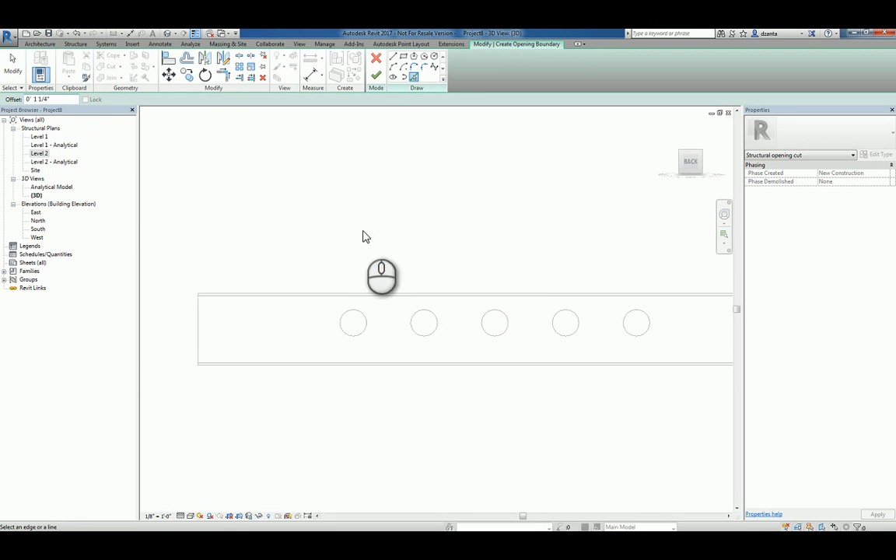
{"action": "scroll", "coordinate": [356, 313], "scroll_direction": "up", "scroll_amount": 4}
{"action": "scroll", "coordinate": [356, 314], "scroll_direction": "up", "scroll_amount": 2}
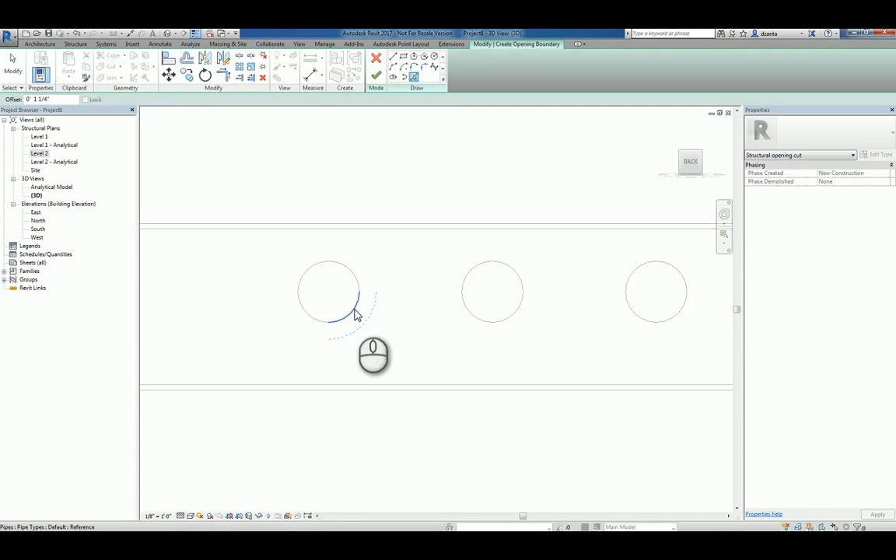
{"action": "left_click", "coordinate": [355, 315]}
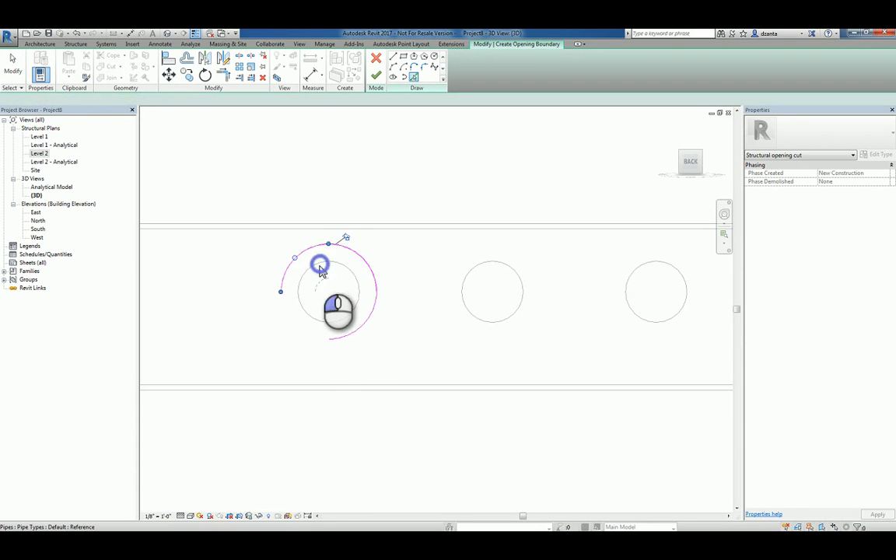
Pick the arcs of the second pipe's outline with the 1 1/4" offset to sketch a larger circle around it
{"action": "left_click", "coordinate": [459, 290]}
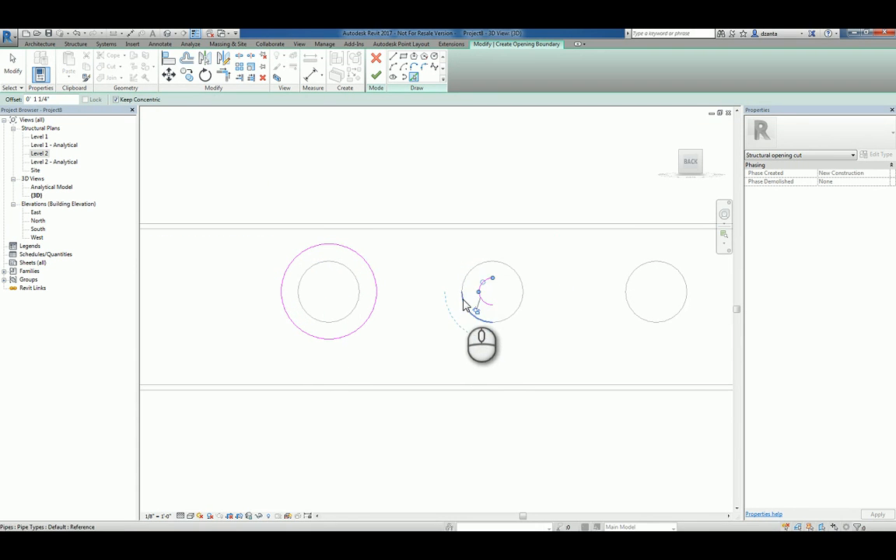
{"action": "left_click", "coordinate": [463, 290]}
{"action": "left_click", "coordinate": [507, 264]}
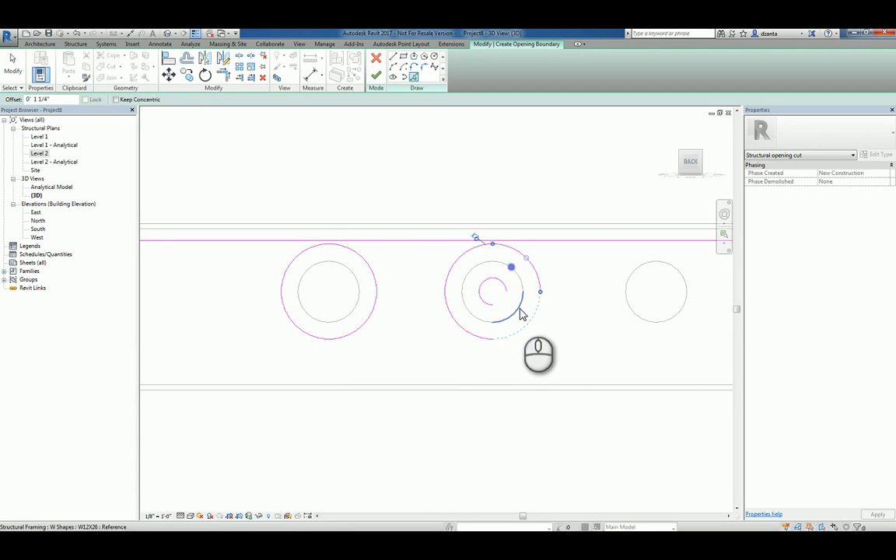
{"action": "key", "text": "Escape"}
{"action": "key", "text": "Escape"}
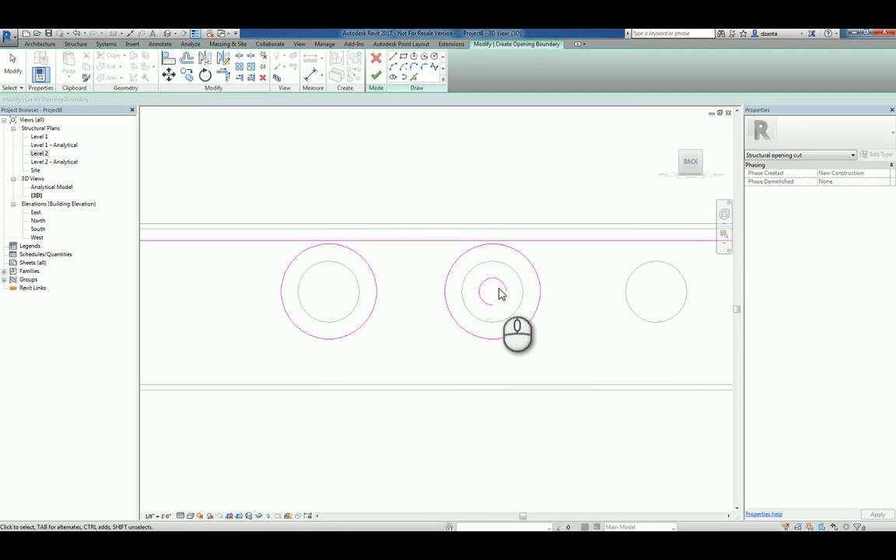
Delete the stray arcs inside the second pipe's outline and the stray horizontal line along the beam's top flange
{"action": "left_click", "coordinate": [500, 284]}
{"action": "key", "text": "Delete"}
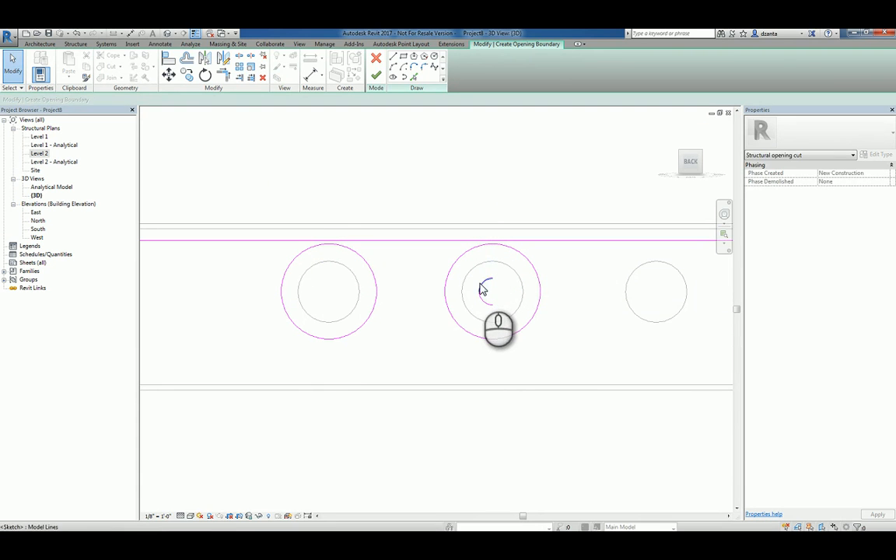
{"action": "left_click", "coordinate": [483, 288]}
{"action": "key", "text": "Delete"}
{"action": "left_click", "coordinate": [536, 240]}
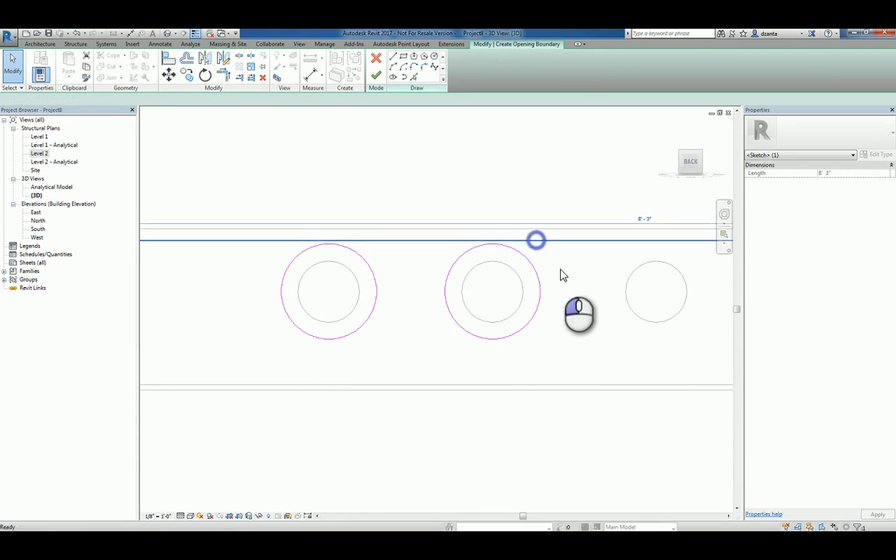
{"action": "key", "text": "Delete"}
Copy the second pipe's boundary circle to the centres of the third, fourth and fifth pipes using the Multiple option
{"action": "mouse_move", "coordinate": [570, 298]}
{"action": "middle_mouse_down"}
{"action": "mouse_move", "coordinate": [567, 308]}
{"action": "mouse_move", "coordinate": [487, 313]}
{"action": "mouse_move", "coordinate": [522, 333]}
{"action": "mouse_move", "coordinate": [418, 332]}
{"action": "middle_mouse_up"}
{"action": "scroll", "coordinate": [487, 313], "scroll_direction": "down", "scroll_amount": 3}
{"action": "scroll", "coordinate": [418, 331], "scroll_direction": "down", "scroll_amount": 1}
{"action": "middle_click_drag", "start_coordinate": [506, 324], "coordinate": [454, 335]}
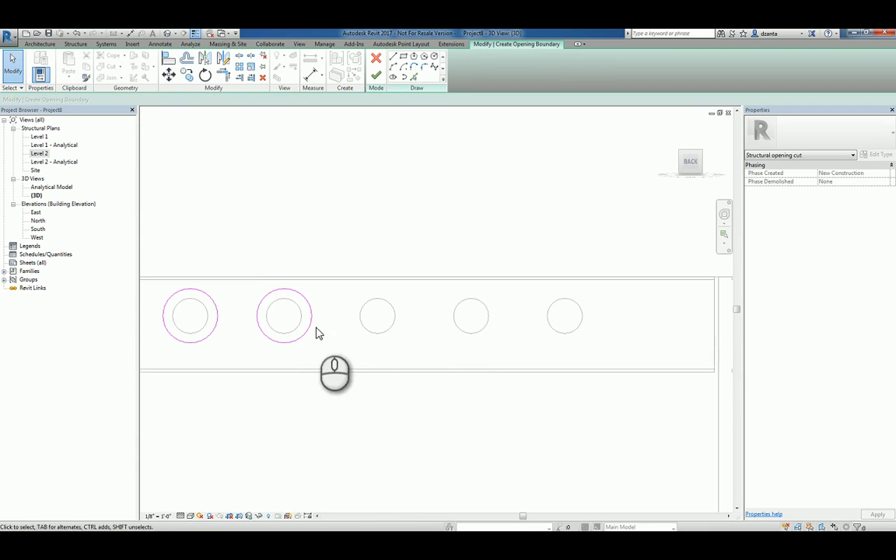
{"action": "left_click_drag", "start_coordinate": [238, 242], "coordinate": [320, 355]}
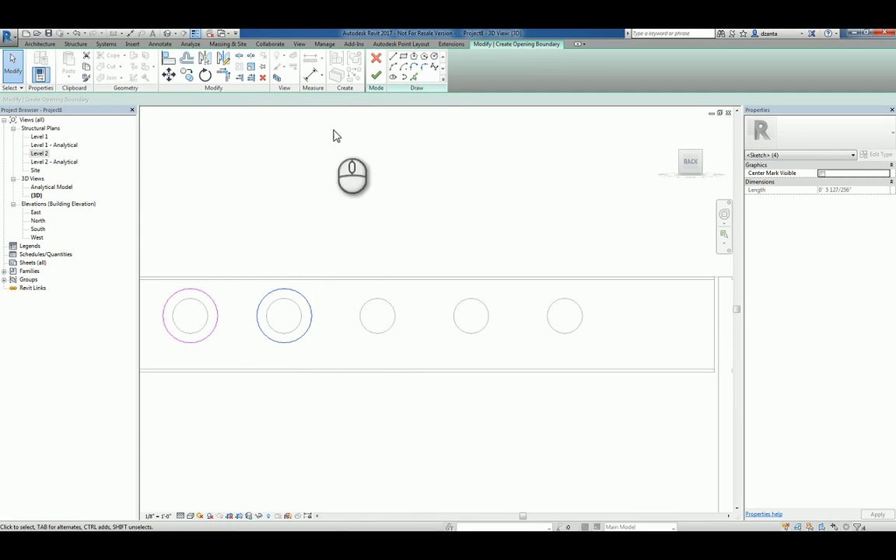
{"action": "left_click", "coordinate": [187, 74]}
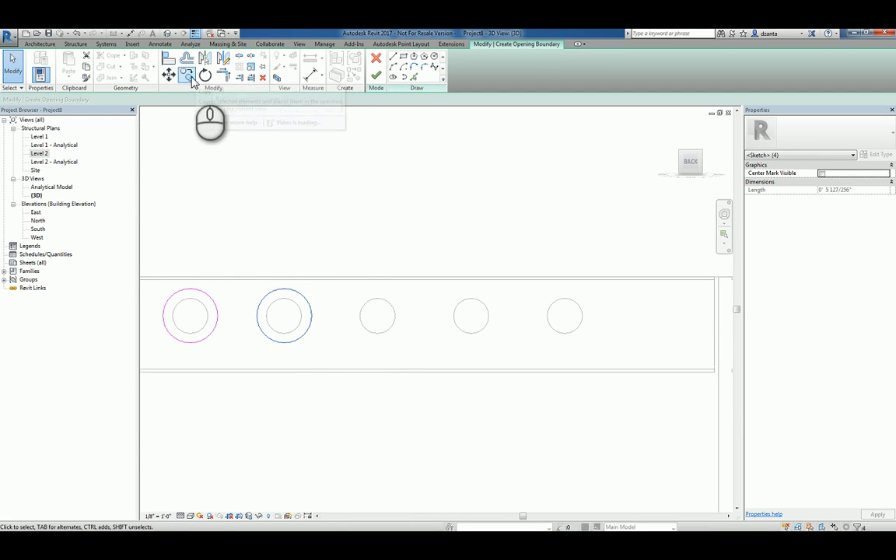
{"action": "left_click", "coordinate": [284, 317]}
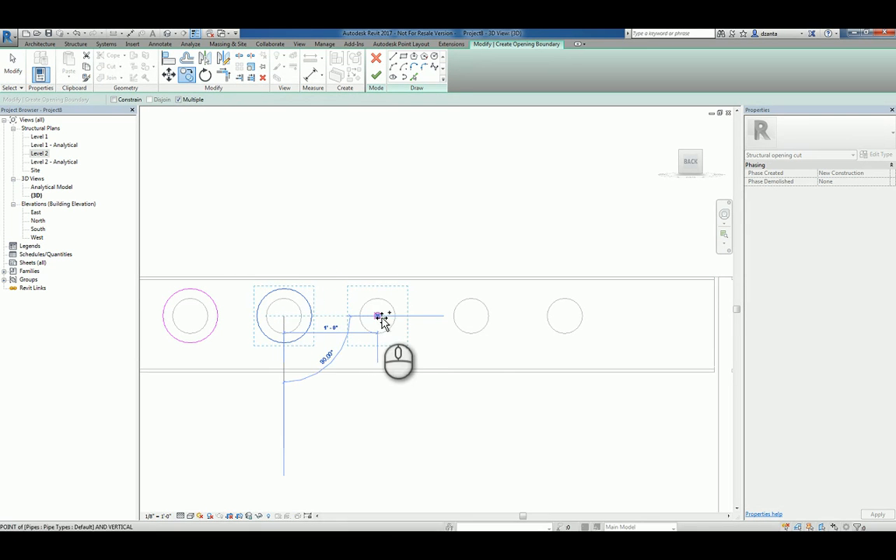
{"action": "left_click", "coordinate": [472, 316]}
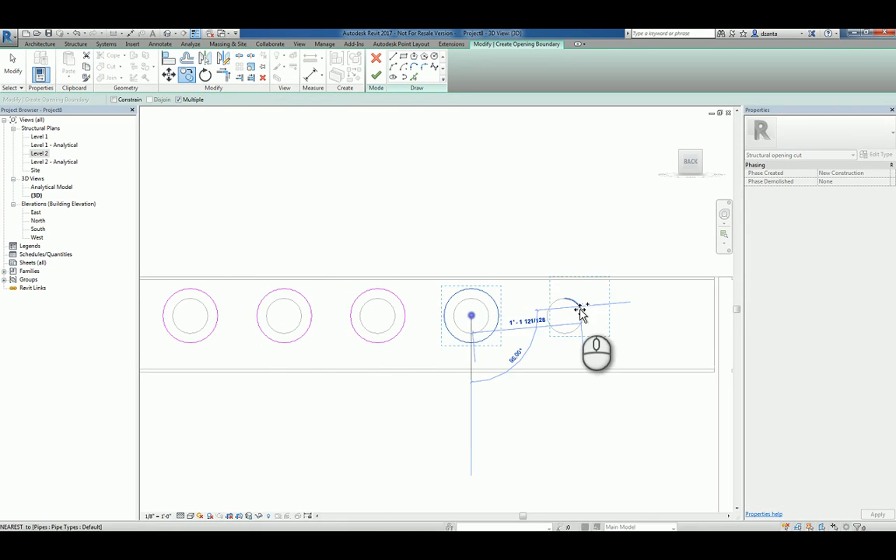
{"action": "left_click", "coordinate": [565, 318]}
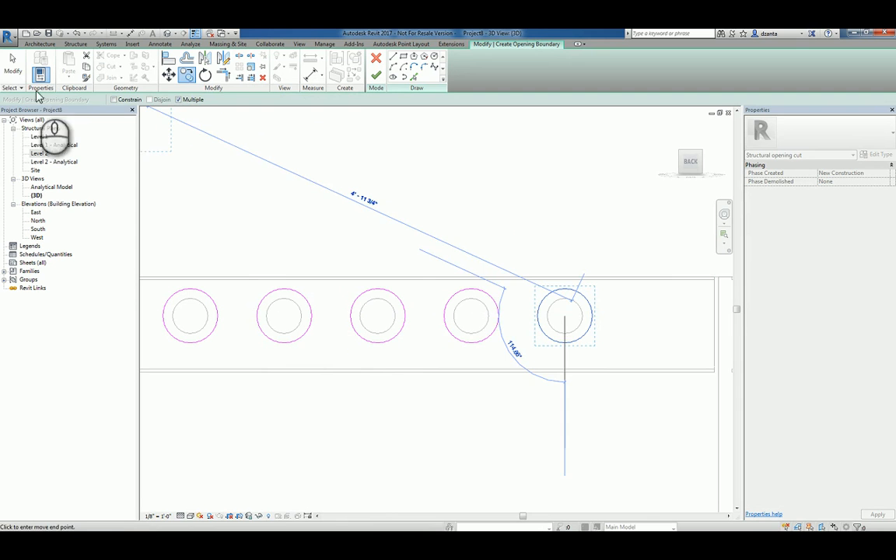
{"action": "left_click", "coordinate": [13, 67]}
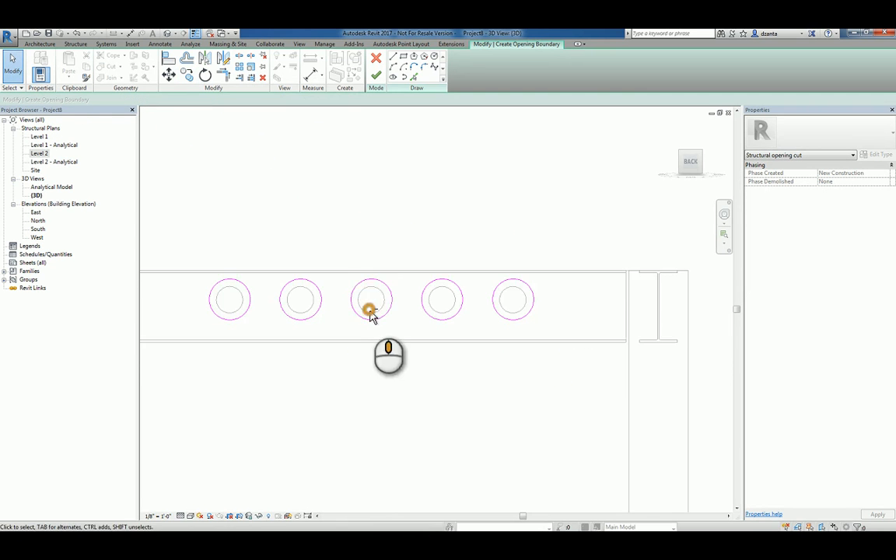
Try to finish the opening sketch with all five boundary circles in it
{"action": "middle_click_drag", "start_coordinate": [370, 308], "coordinate": [461, 341], "text": "shift"}
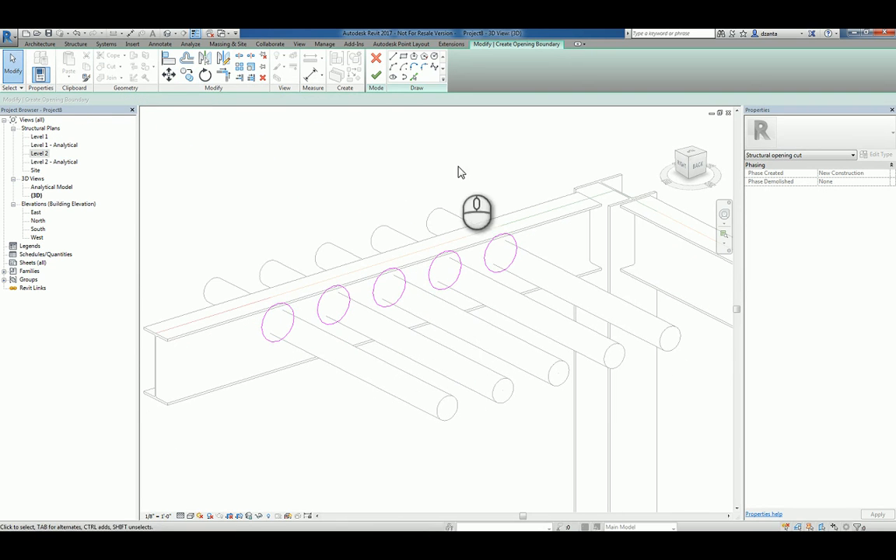
{"action": "left_click", "coordinate": [375, 75]}
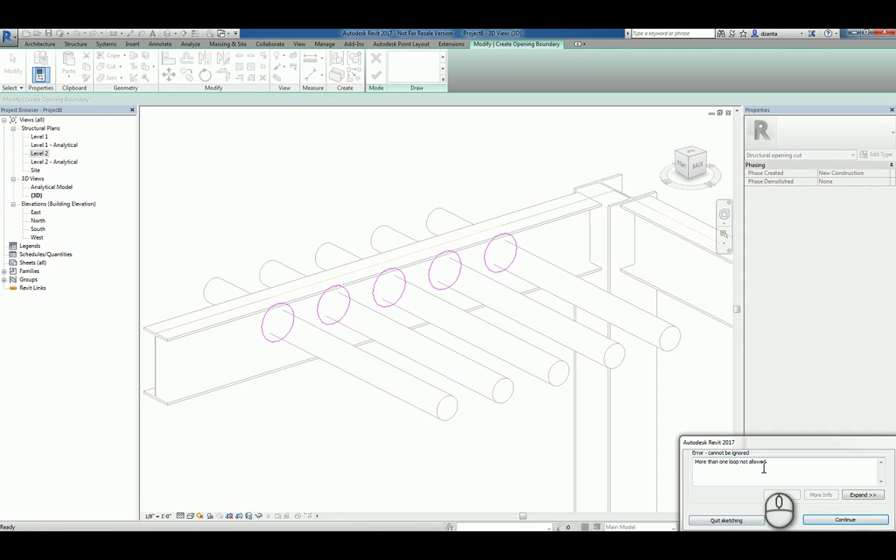
{"action": "left_click", "coordinate": [830, 519]}
Delete the boundary circles around the second to fifth pipes and finish the opening sketch with only the first pipe's circle
{"action": "middle_click_drag", "start_coordinate": [586, 430], "coordinate": [508, 406], "text": "shift"}
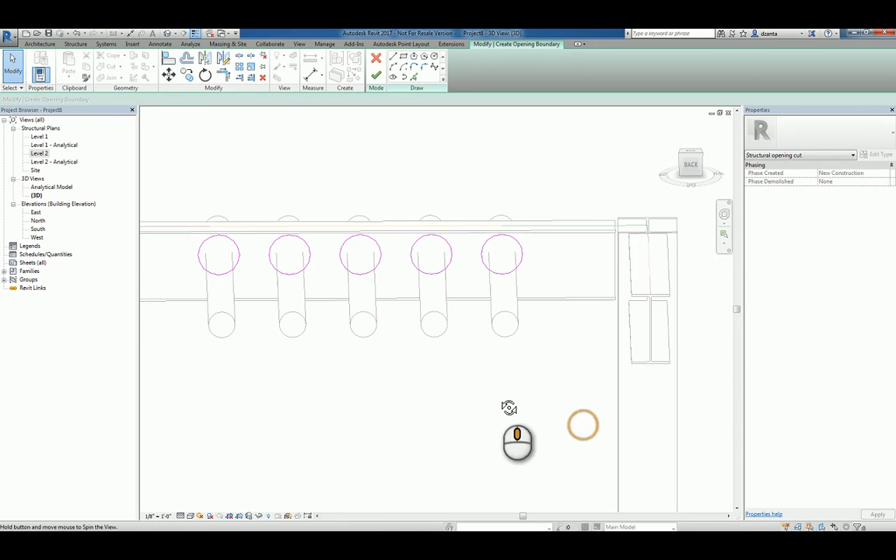
{"action": "left_click", "coordinate": [692, 170]}
{"action": "scroll", "coordinate": [463, 183], "scroll_direction": "up", "scroll_amount": 2}
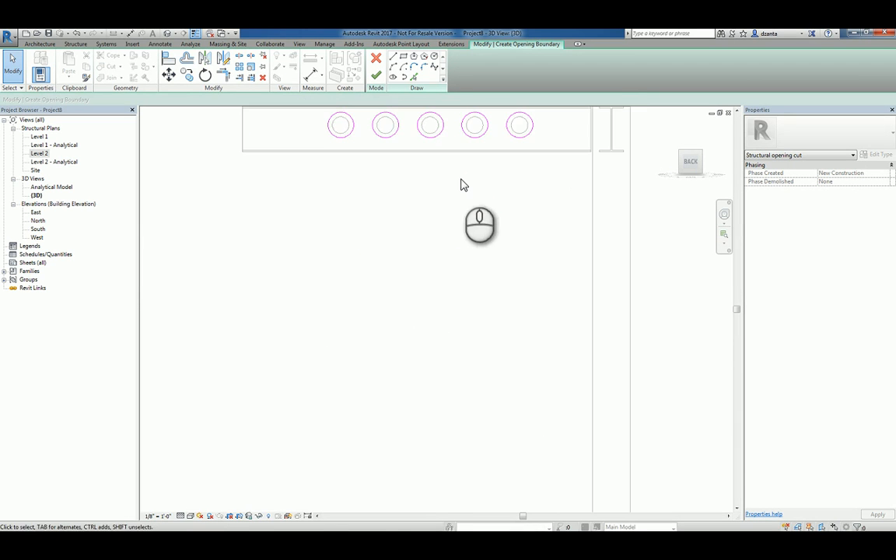
{"action": "middle_click_drag", "start_coordinate": [472, 192], "coordinate": [463, 417]}
{"action": "scroll", "coordinate": [463, 349], "scroll_direction": "up", "scroll_amount": 2}
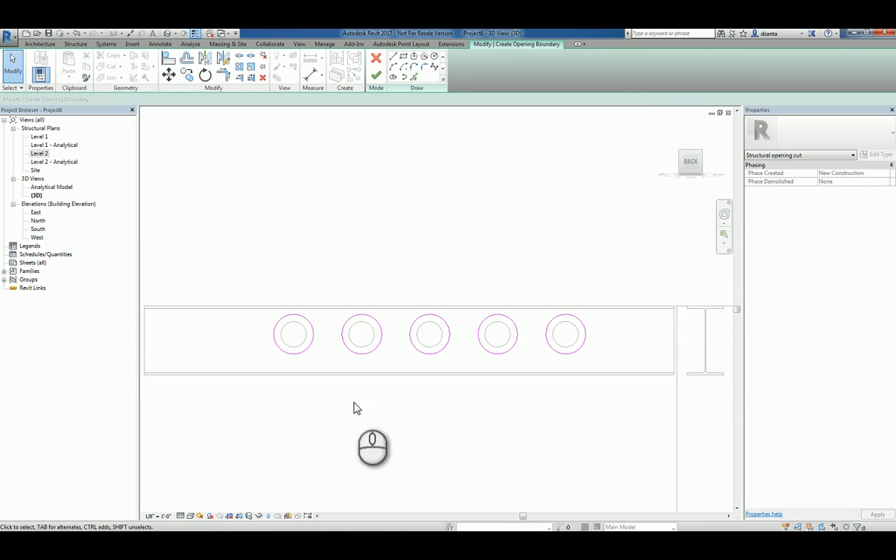
{"action": "mouse_move", "coordinate": [330, 416]}
{"action": "left_mouse_down"}
{"action": "mouse_move", "coordinate": [515, 376]}
{"action": "mouse_move", "coordinate": [644, 281]}
{"action": "left_mouse_up"}
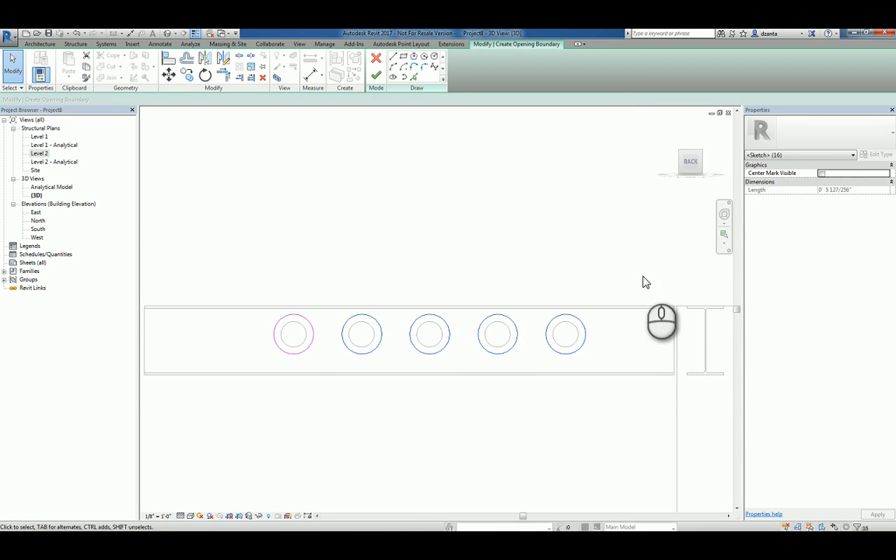
{"action": "left_click", "coordinate": [594, 276]}
{"action": "left_click", "coordinate": [374, 74]}
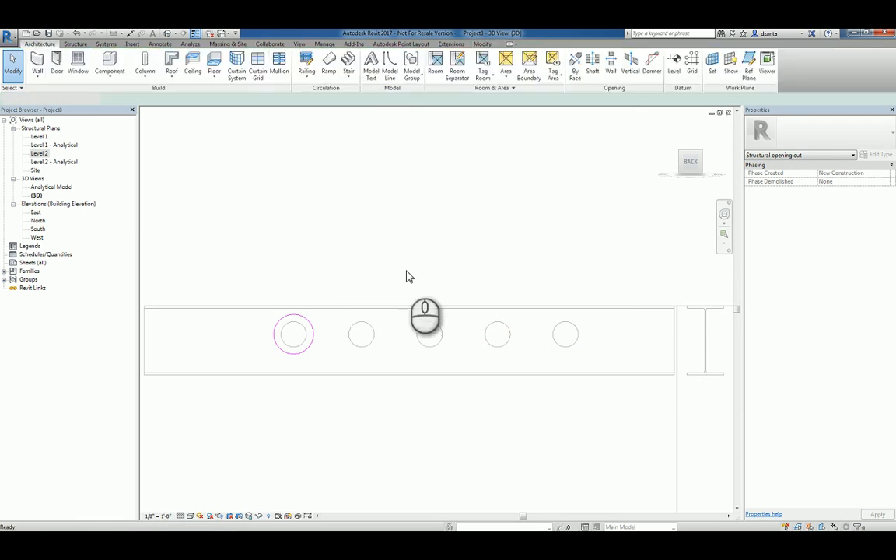
Inspect the first pipe's opening close up with the model shaded in 3D, and return the visual style to Hidden Line
{"action": "middle_click_drag", "start_coordinate": [386, 282], "coordinate": [458, 370], "text": "shift"}
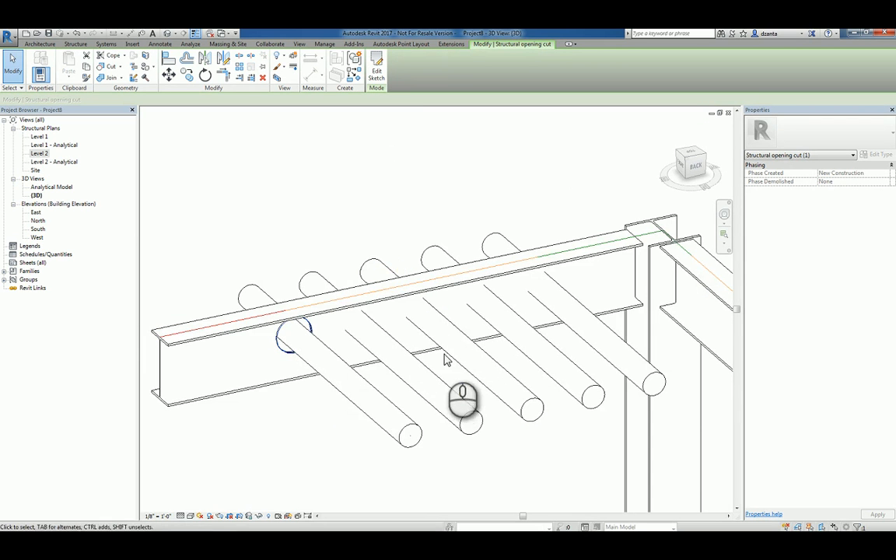
{"action": "scroll", "coordinate": [299, 397], "scroll_direction": "up", "scroll_amount": 4}
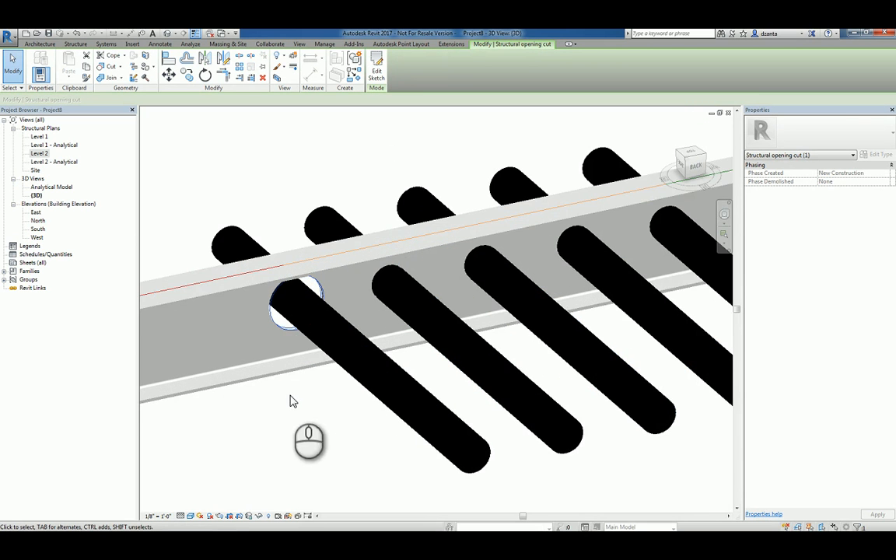
{"action": "left_click", "coordinate": [190, 517]}
{"action": "left_click", "coordinate": [201, 465]}
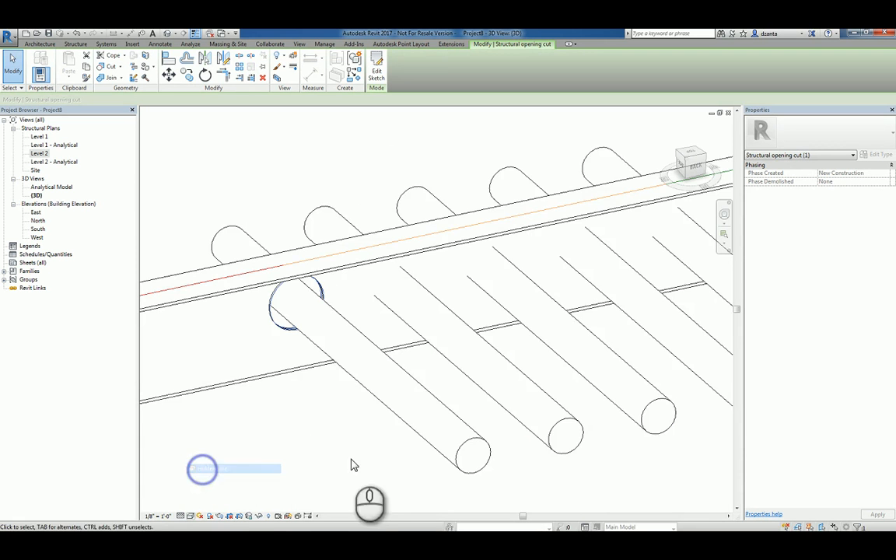
Add Default pipe insulation with a 1" thickness to all five pipes
{"action": "middle_click_drag", "start_coordinate": [439, 447], "coordinate": [328, 445]}
{"action": "scroll", "coordinate": [333, 443], "scroll_direction": "down", "scroll_amount": 2}
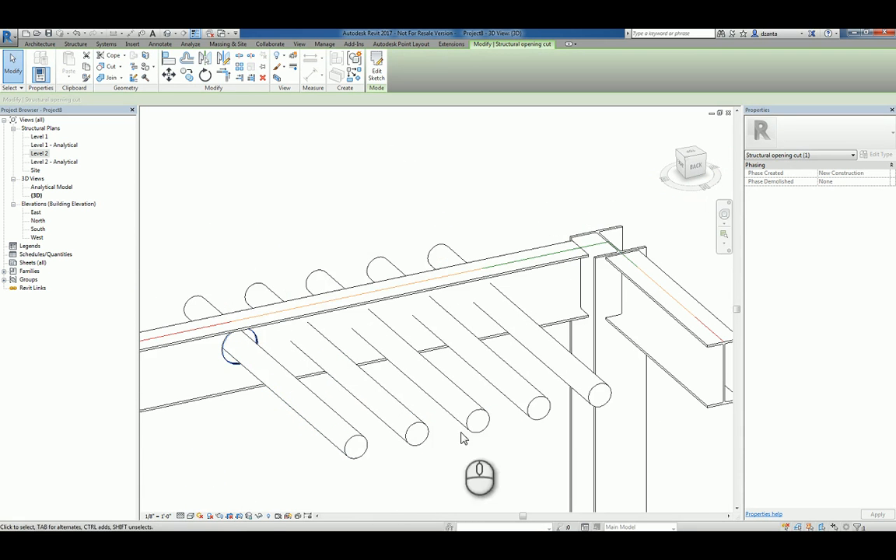
{"action": "left_click", "coordinate": [355, 447]}
{"action": "left_click", "coordinate": [415, 430], "text": "ctrl"}
{"action": "left_click", "coordinate": [476, 419], "text": "ctrl"}
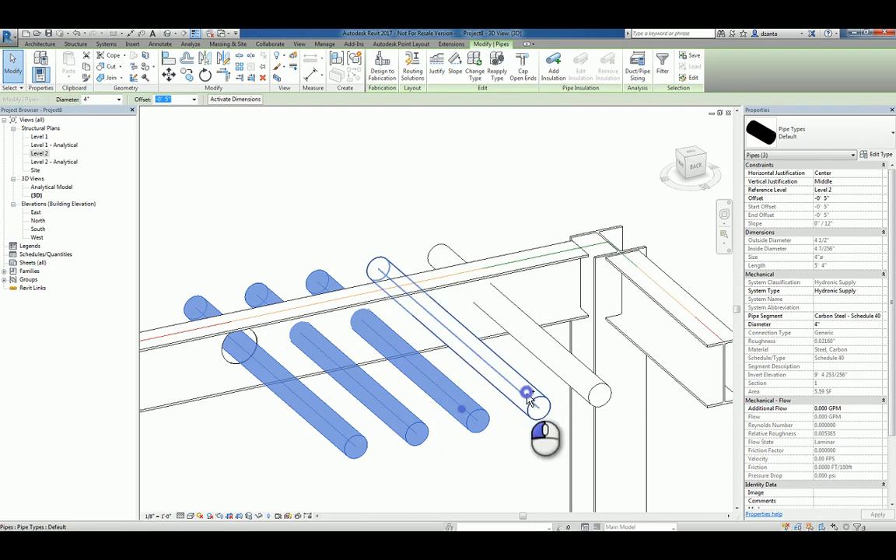
{"action": "left_click", "coordinate": [536, 406], "text": "ctrl"}
{"action": "left_click", "coordinate": [591, 383], "text": "ctrl"}
{"action": "left_click", "coordinate": [553, 66]}
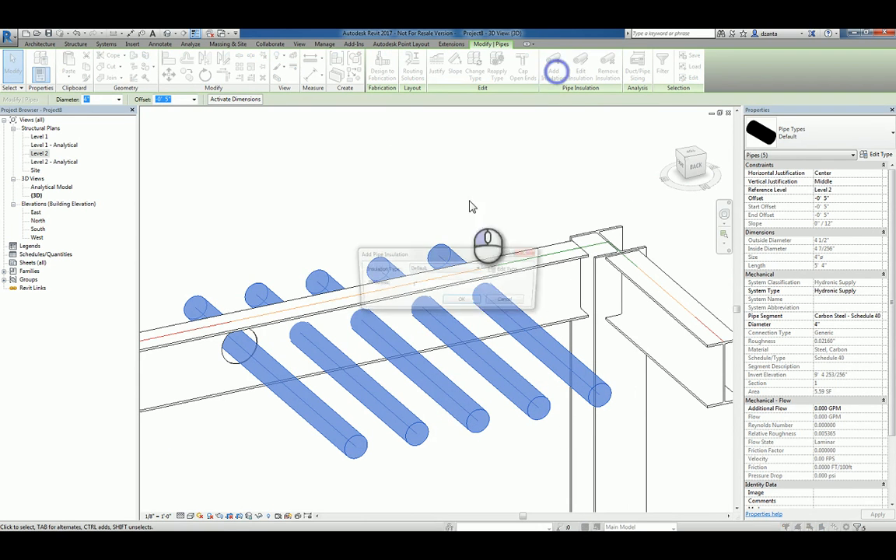
{"action": "left_click", "coordinate": [462, 270]}
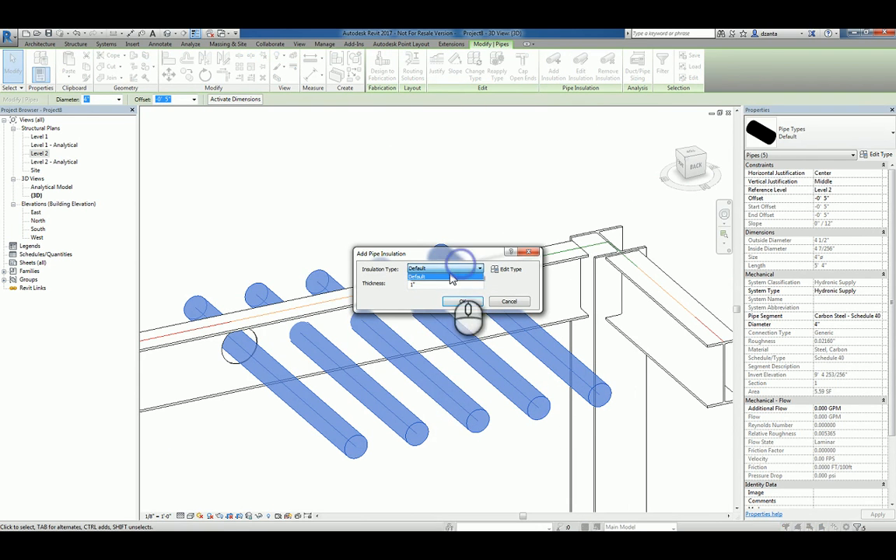
{"action": "left_click", "coordinate": [462, 302]}
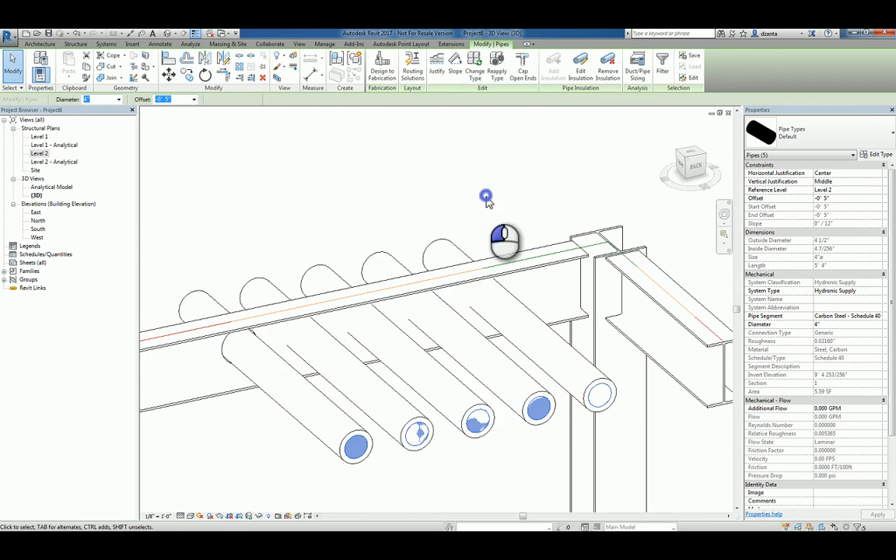
Copy the first pipe's opening cut to the second through fifth pipes with Multiple enabled, viewing from Back and using the pipe centres as reference points
{"action": "left_click", "coordinate": [486, 196]}
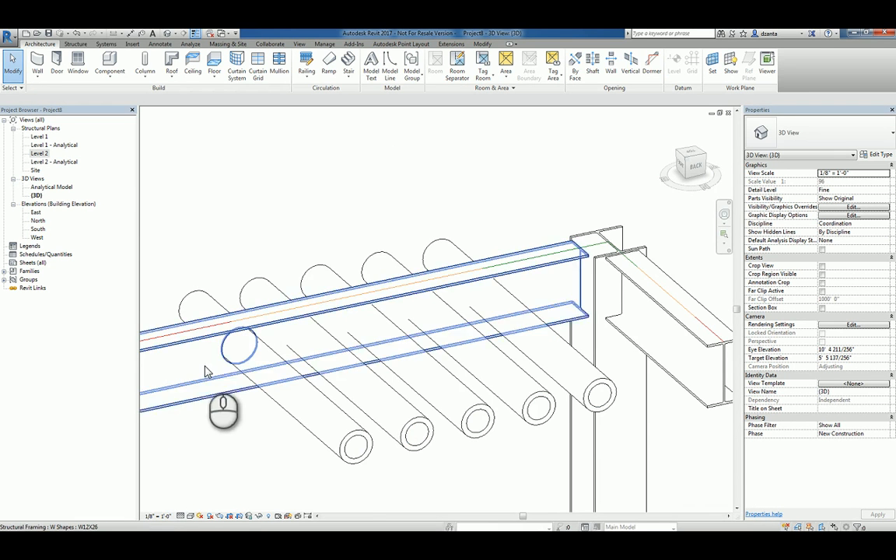
{"action": "scroll", "coordinate": [206, 367], "scroll_direction": "up", "scroll_amount": 5}
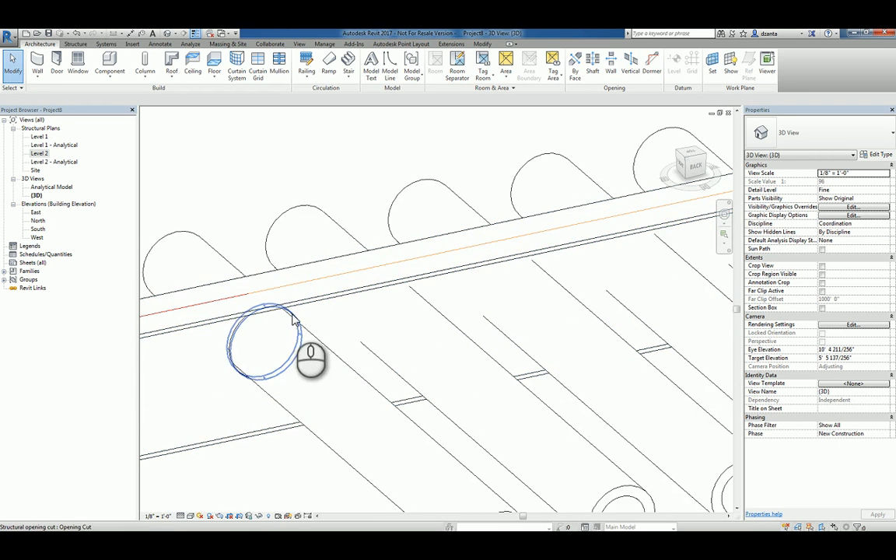
{"action": "scroll", "coordinate": [297, 325], "scroll_direction": "down", "scroll_amount": 5}
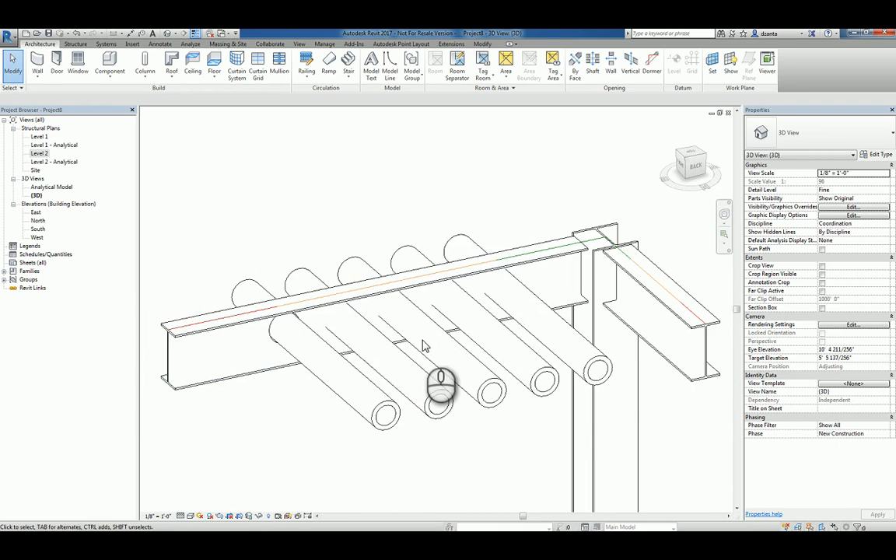
{"action": "left_click", "coordinate": [269, 341]}
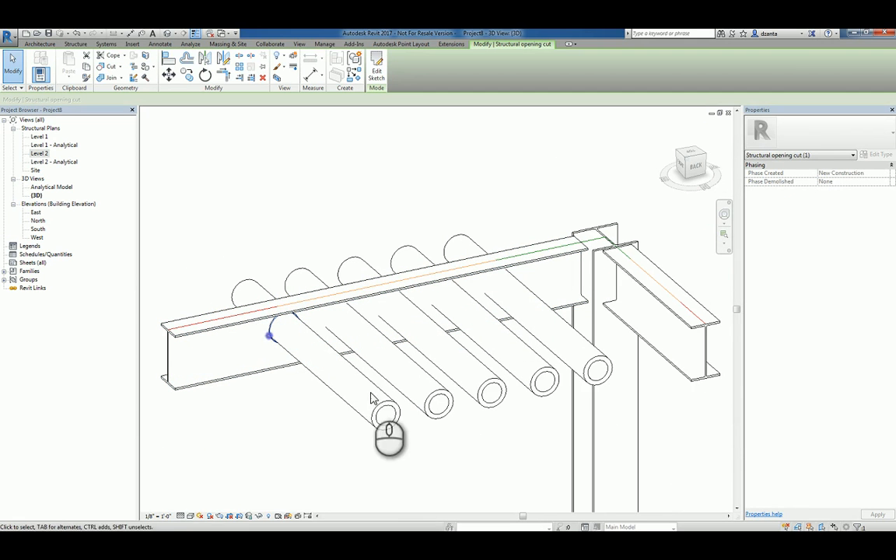
{"action": "left_click", "coordinate": [689, 162]}
{"action": "scroll", "coordinate": [385, 214], "scroll_direction": "down", "scroll_amount": 6}
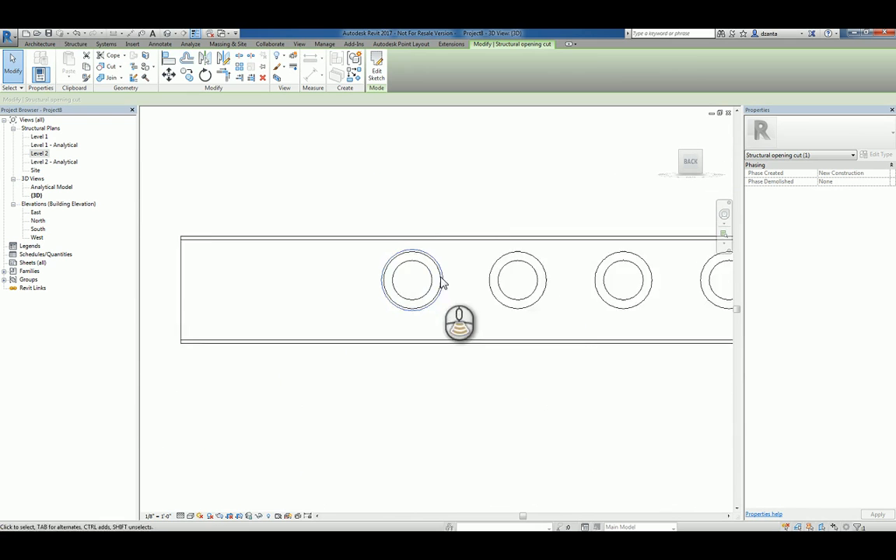
{"action": "middle_click_drag", "start_coordinate": [442, 282], "coordinate": [331, 327]}
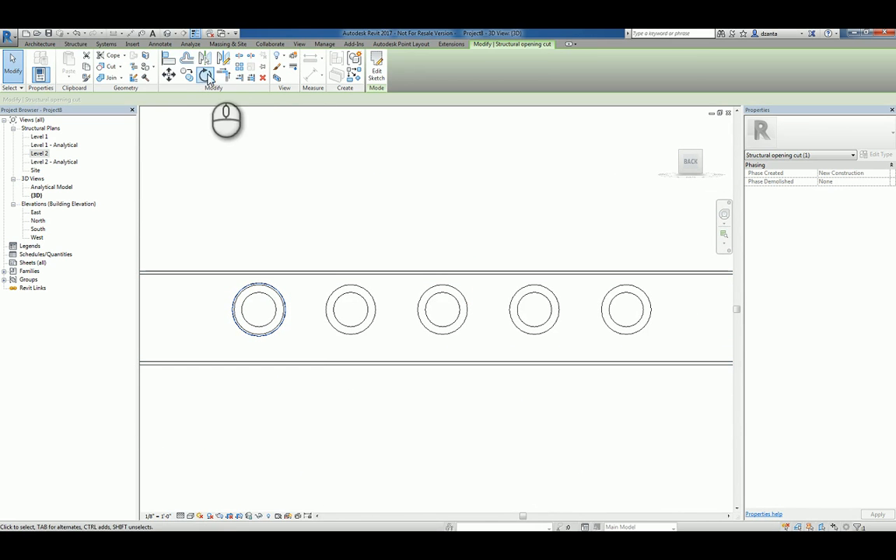
{"action": "left_click", "coordinate": [186, 74]}
{"action": "left_click", "coordinate": [168, 99]}
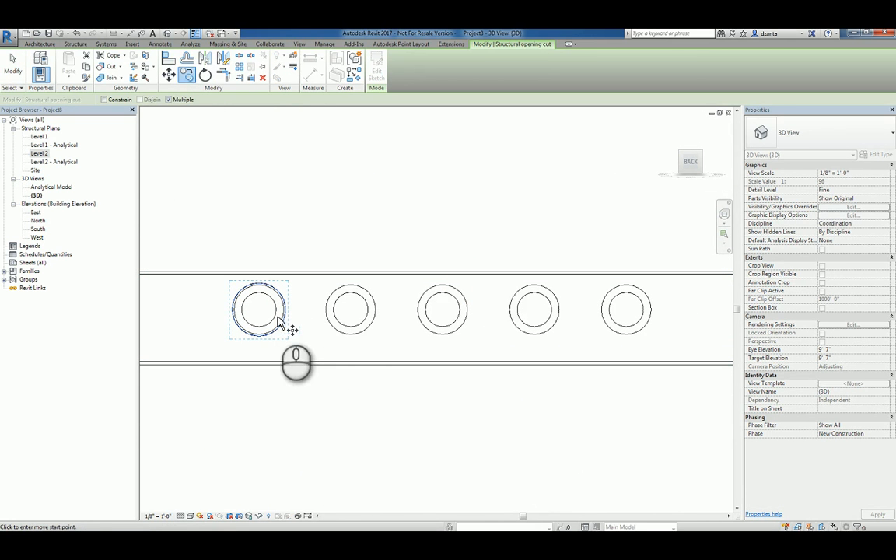
{"action": "left_click", "coordinate": [259, 311]}
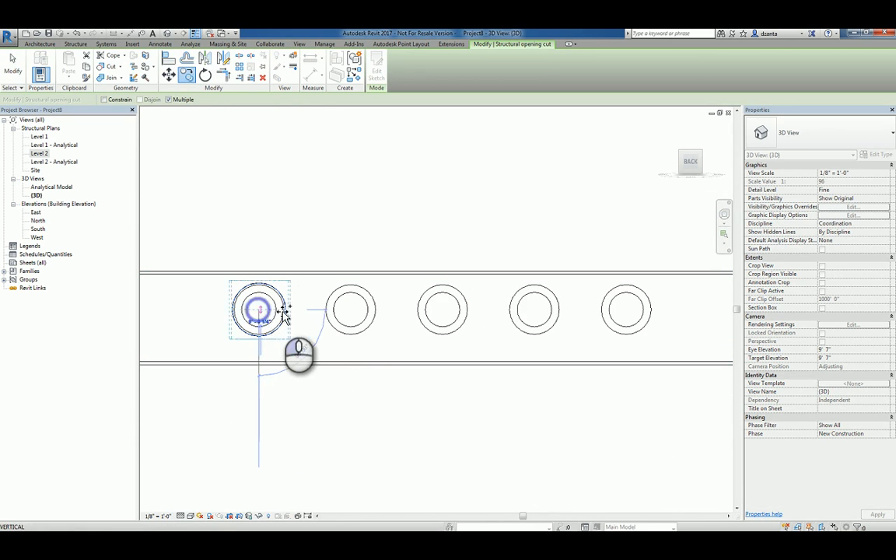
{"action": "left_click", "coordinate": [351, 311]}
{"action": "left_click", "coordinate": [442, 311]}
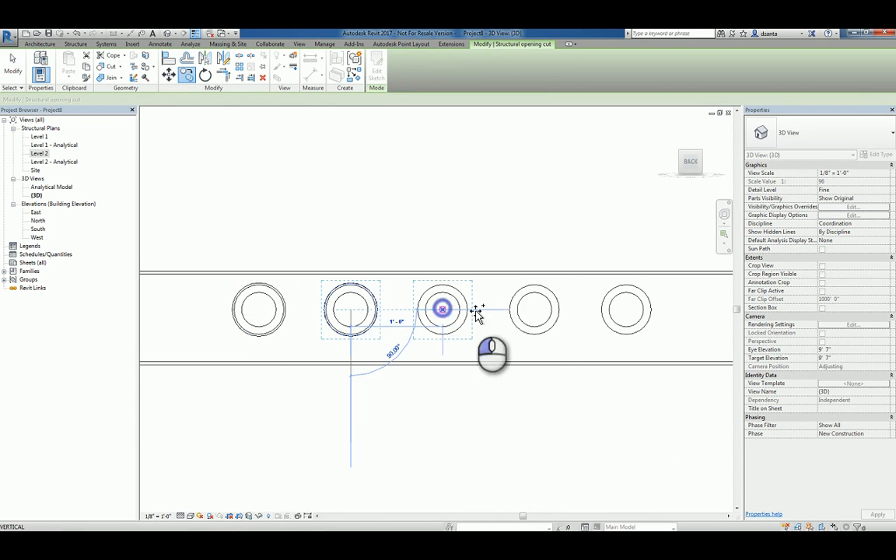
{"action": "left_click", "coordinate": [536, 310]}
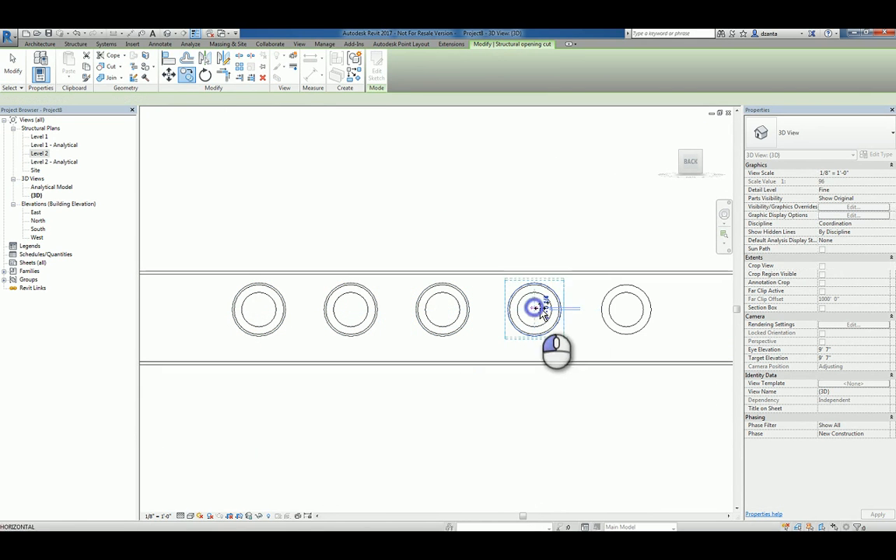
{"action": "left_click", "coordinate": [628, 312]}
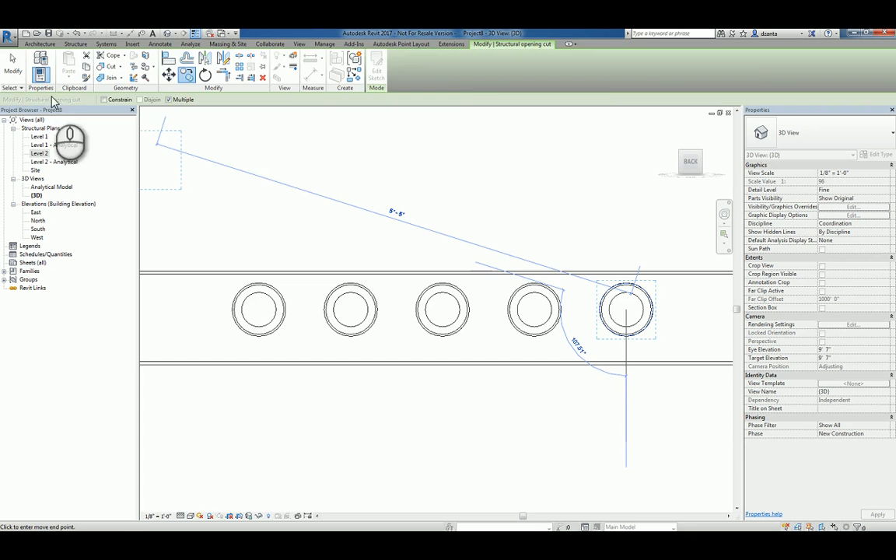
{"action": "left_click", "coordinate": [13, 67]}
Hide all five pipes in the 3D view, keeping their insulation displayed
{"action": "scroll", "coordinate": [311, 226], "scroll_direction": "down", "scroll_amount": 3}
{"action": "middle_click_drag", "start_coordinate": [330, 254], "coordinate": [411, 292], "text": "shift"}
{"action": "scroll", "coordinate": [524, 215], "scroll_direction": "up", "scroll_amount": 1}
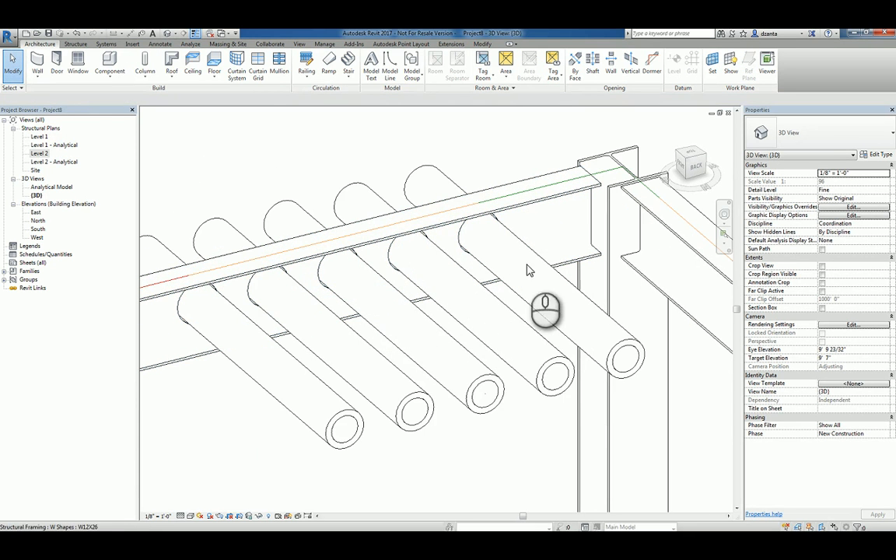
{"action": "left_click", "coordinate": [563, 391]}
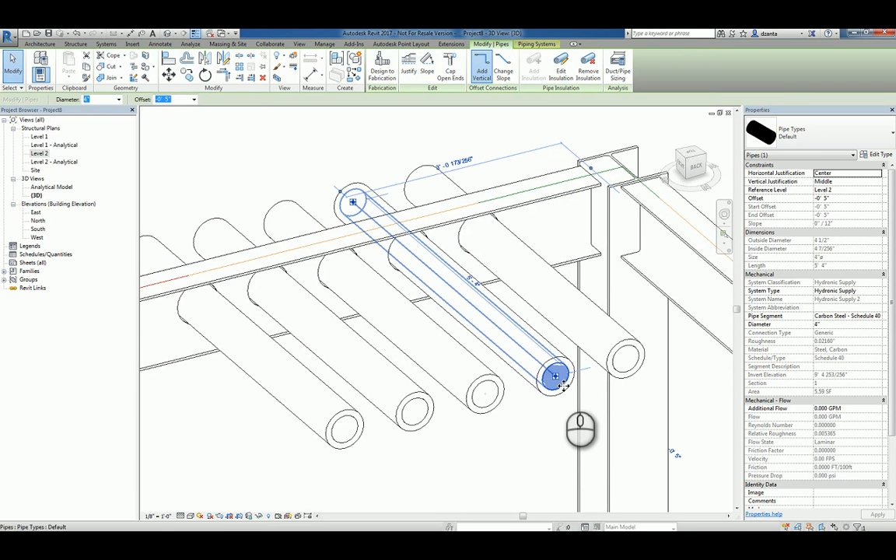
{"action": "right_click", "coordinate": [553, 378]}
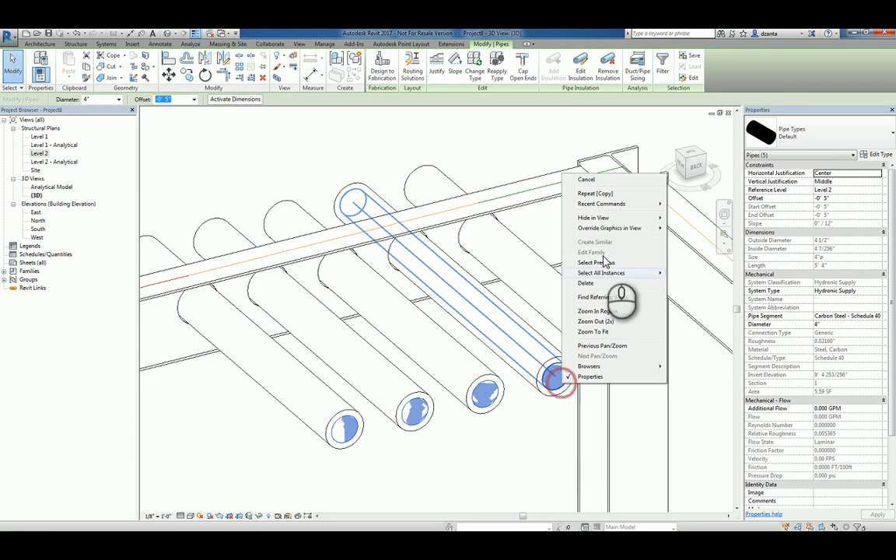
{"action": "mouse_move", "coordinate": [606, 219]}
{"action": "left_click", "coordinate": [690, 223]}
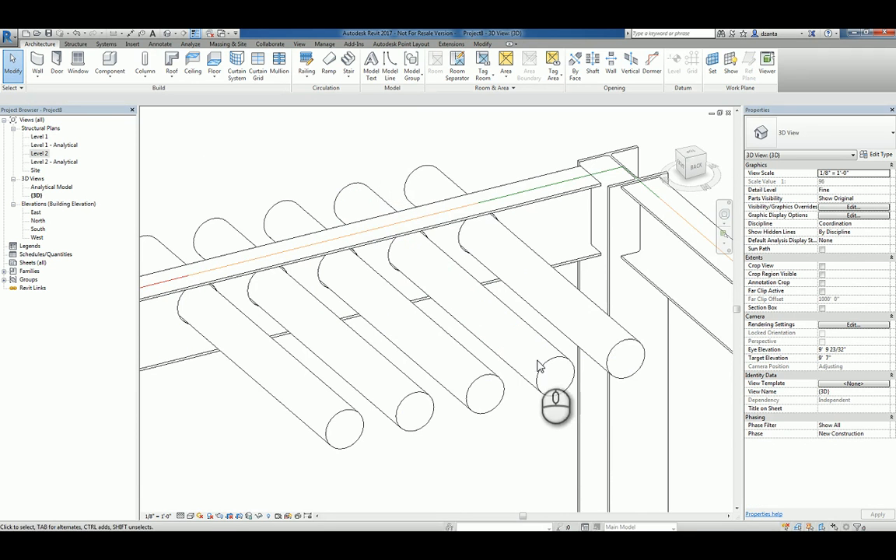
{"action": "scroll", "coordinate": [541, 367], "scroll_direction": "down", "scroll_amount": 3}
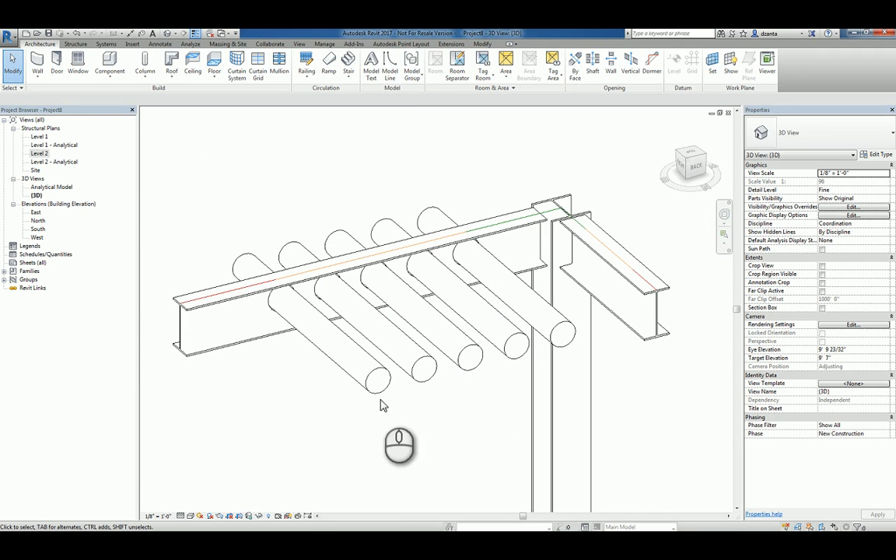